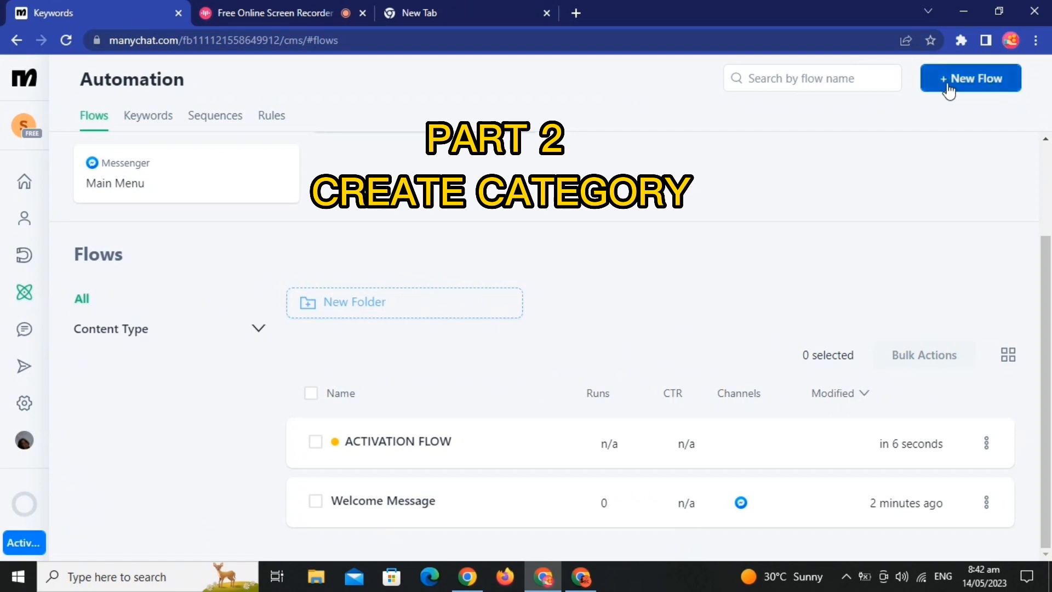
# Step: Create a new blank flow without a template and open its Send Message step
pyautogui.click(964, 83)
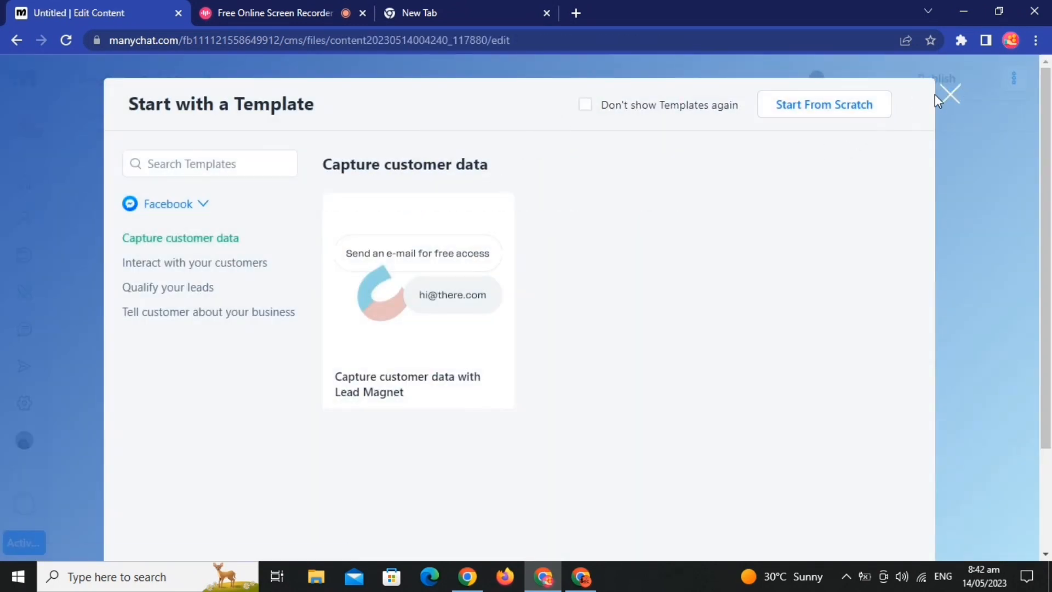
pyautogui.click(950, 96)
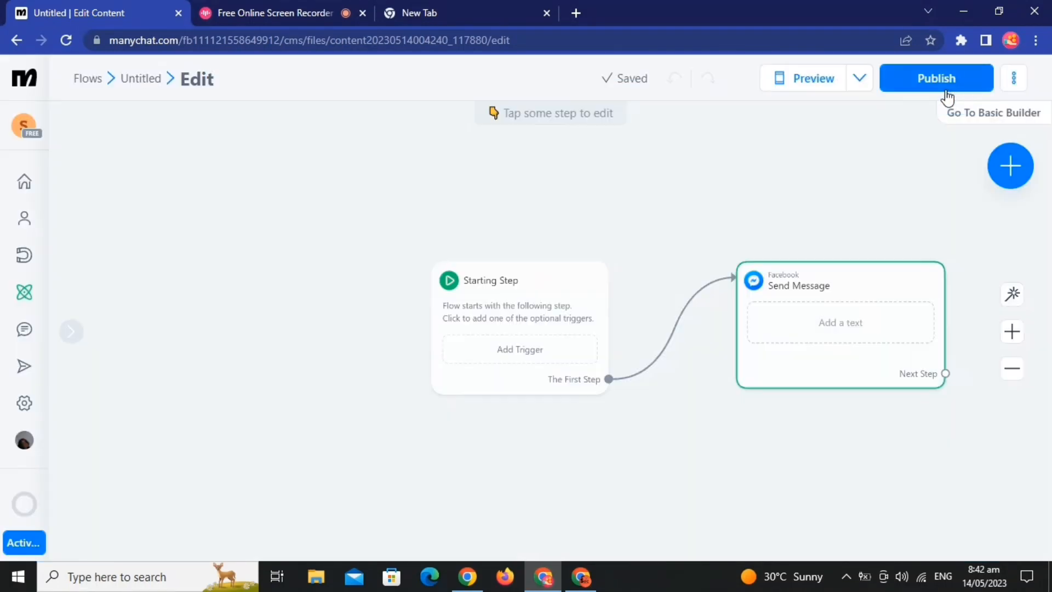
pyautogui.click(803, 319)
pyautogui.click(200, 248)
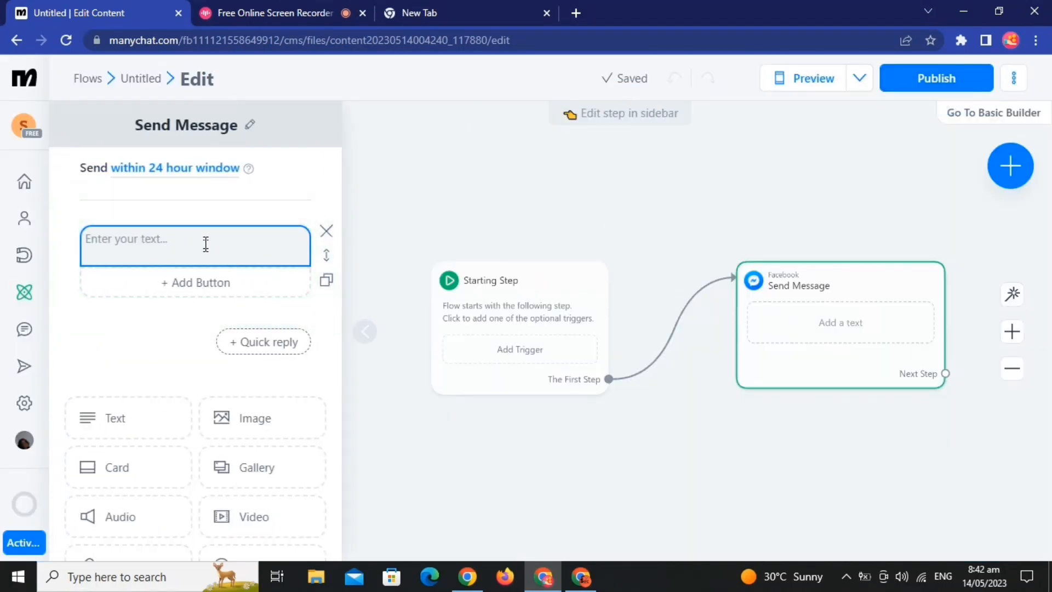
# Step: Rename the flow as GUESS THE COLOR
pyautogui.click(1014, 78)
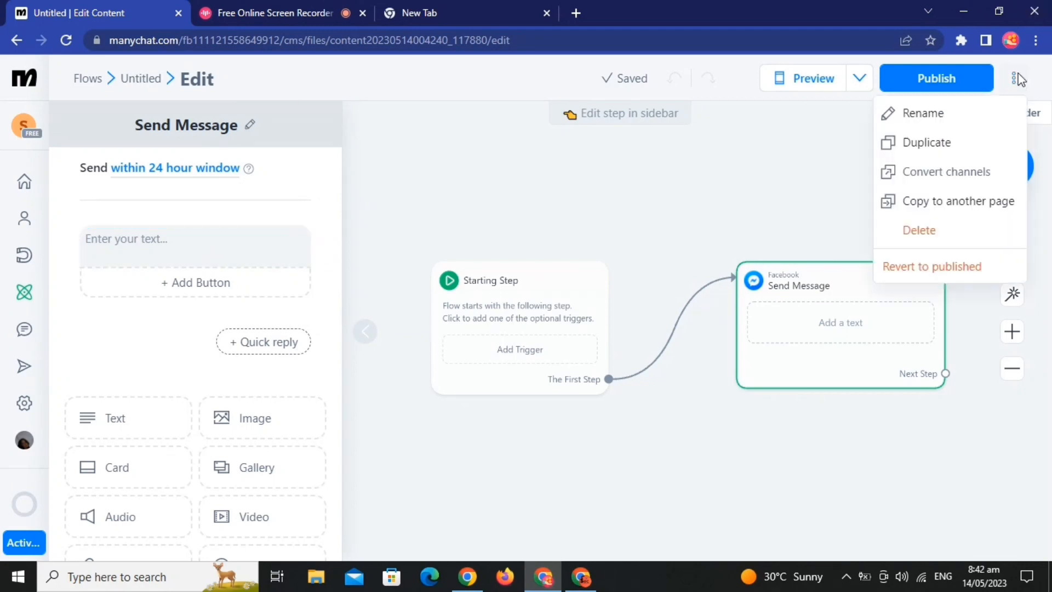
pyautogui.click(957, 114)
pyautogui.moveTo(463, 152); pyautogui.dragTo(371, 136)
pyautogui.press('BackSpace')
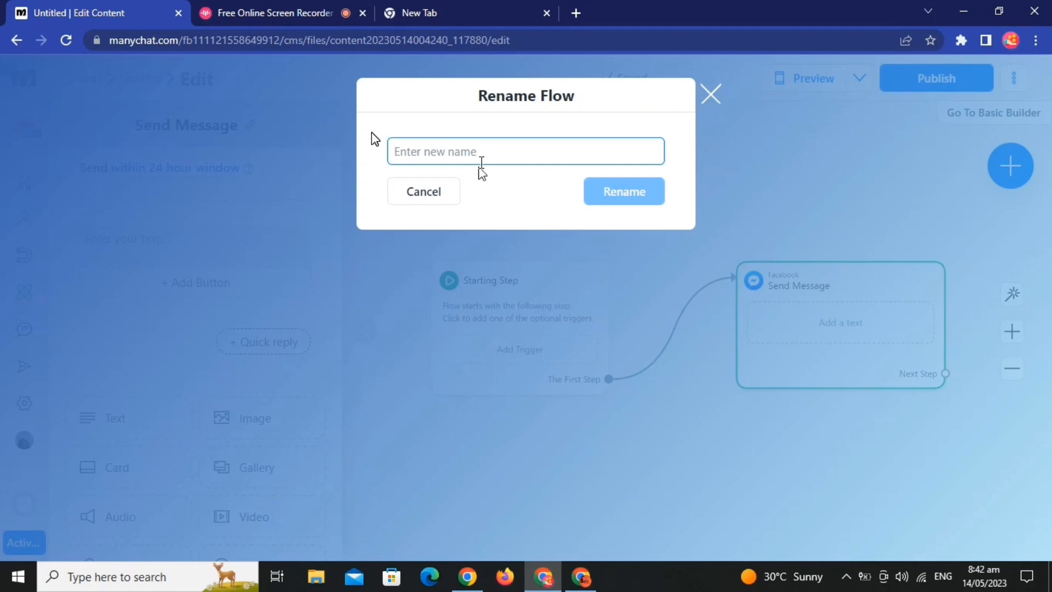
pyautogui.write('h')
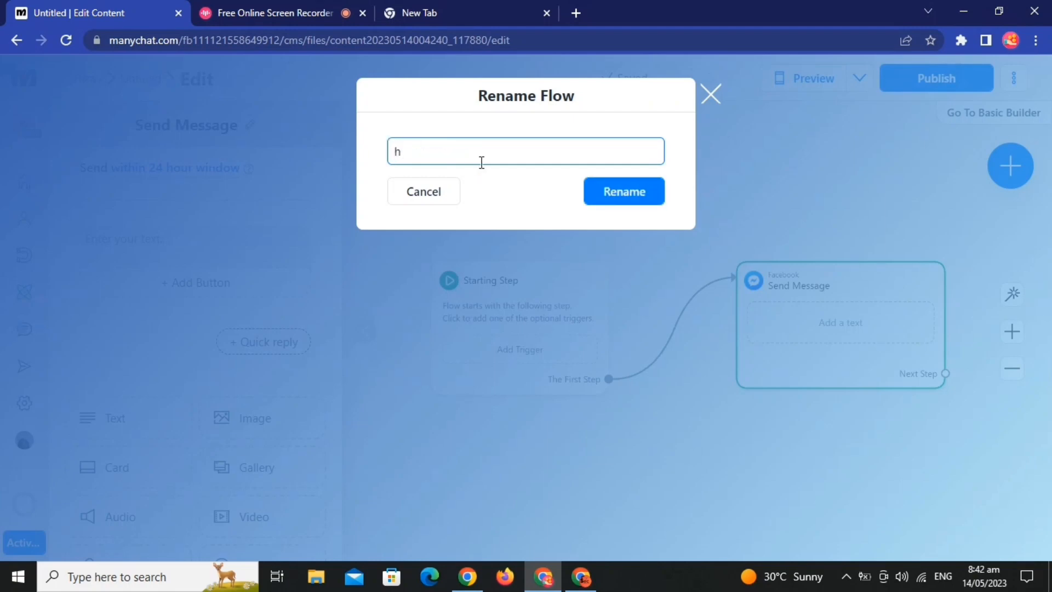
pyautogui.press('BackSpace')
pyautogui.write('GUESS THE COLOR')
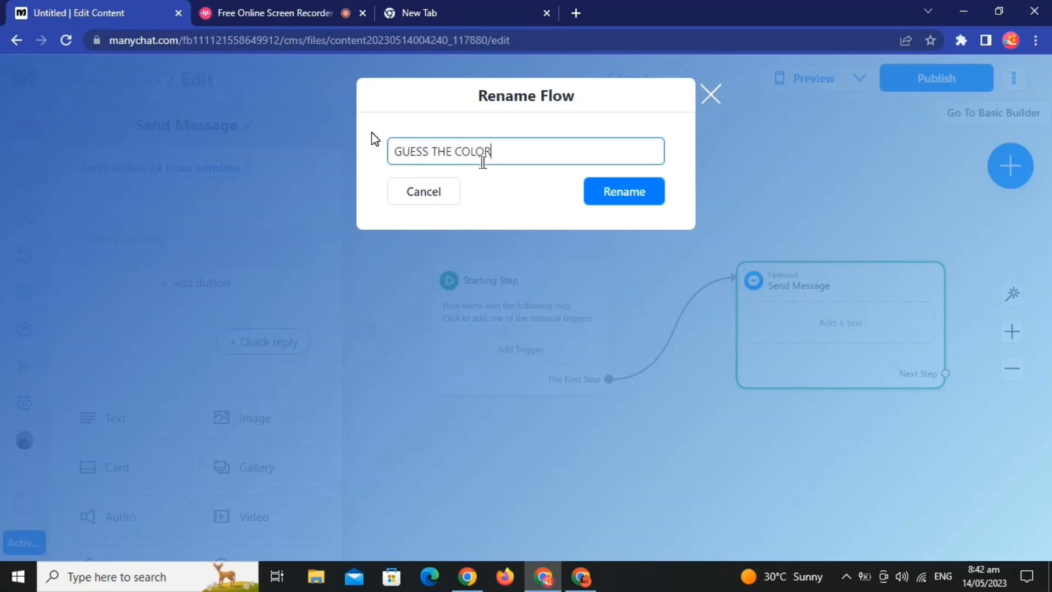
pyautogui.click(642, 197)
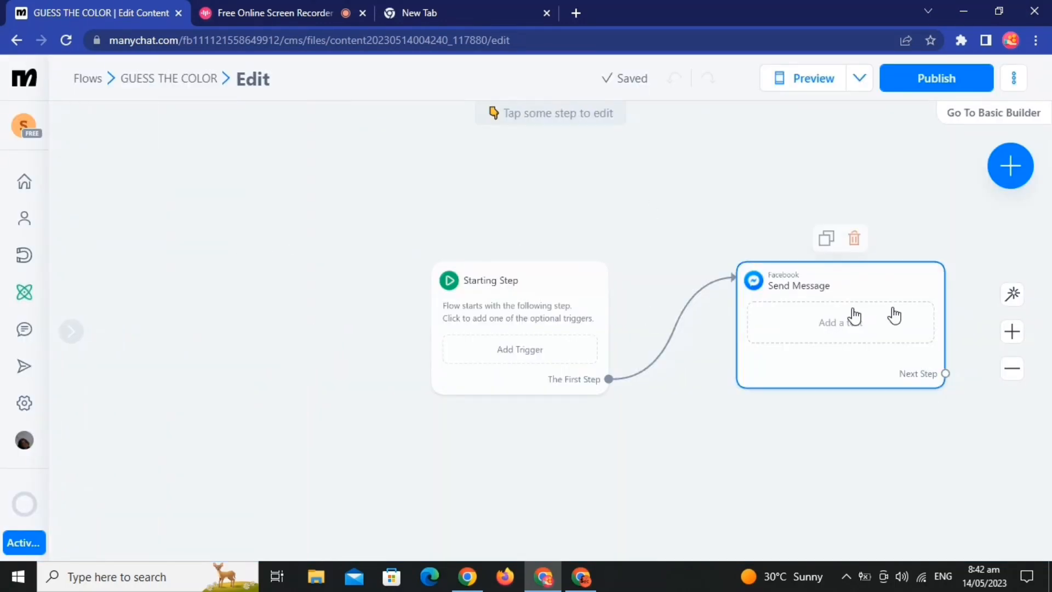
# Step: Write "What color is this" in the Send Message step and finish it with a yellow circle emoji
pyautogui.click(895, 315)
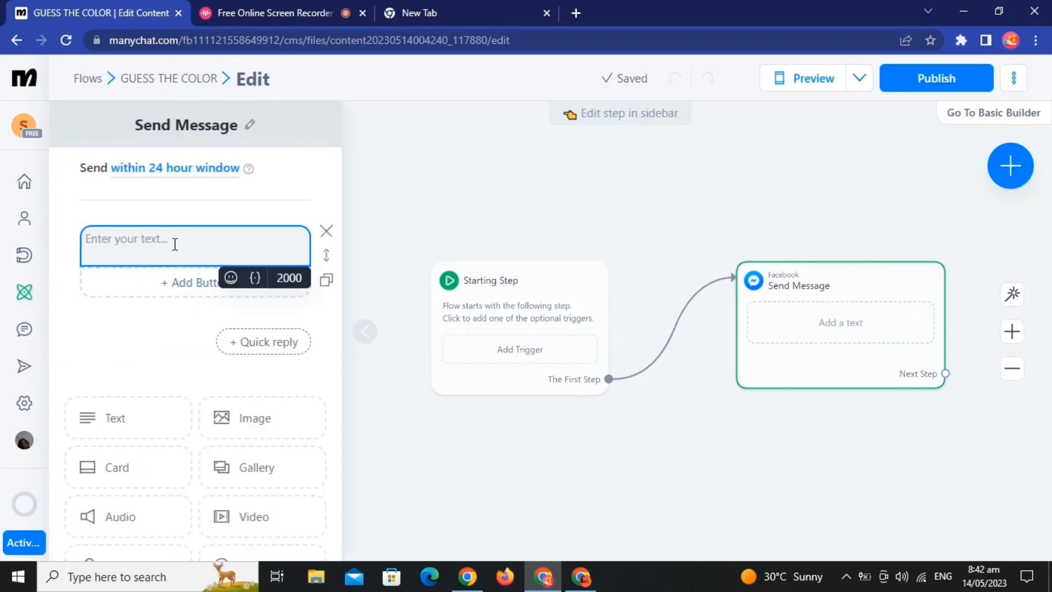
pyautogui.write('What color')
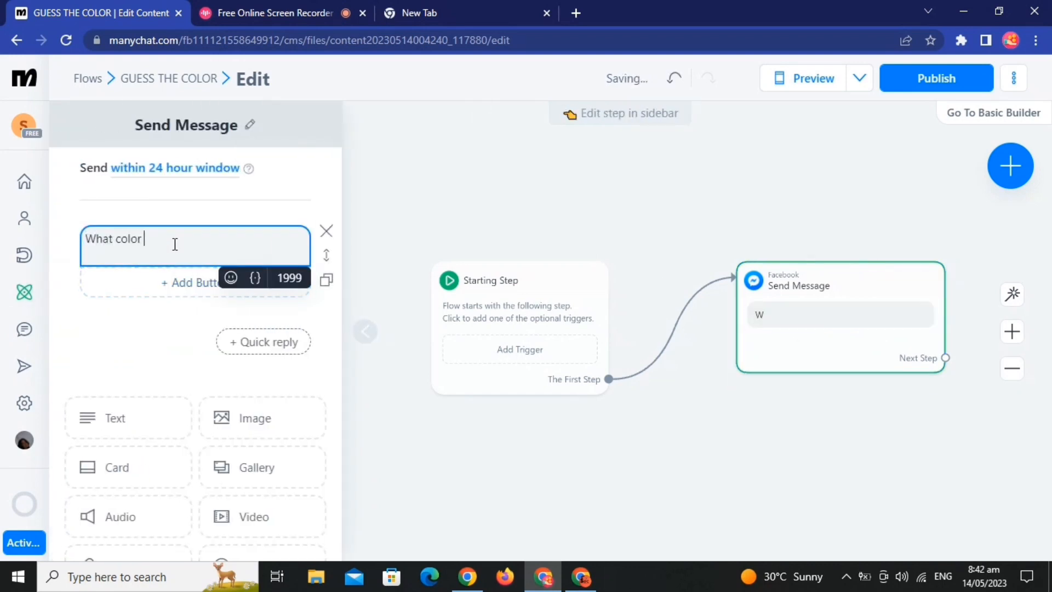
pyautogui.write(' is this')
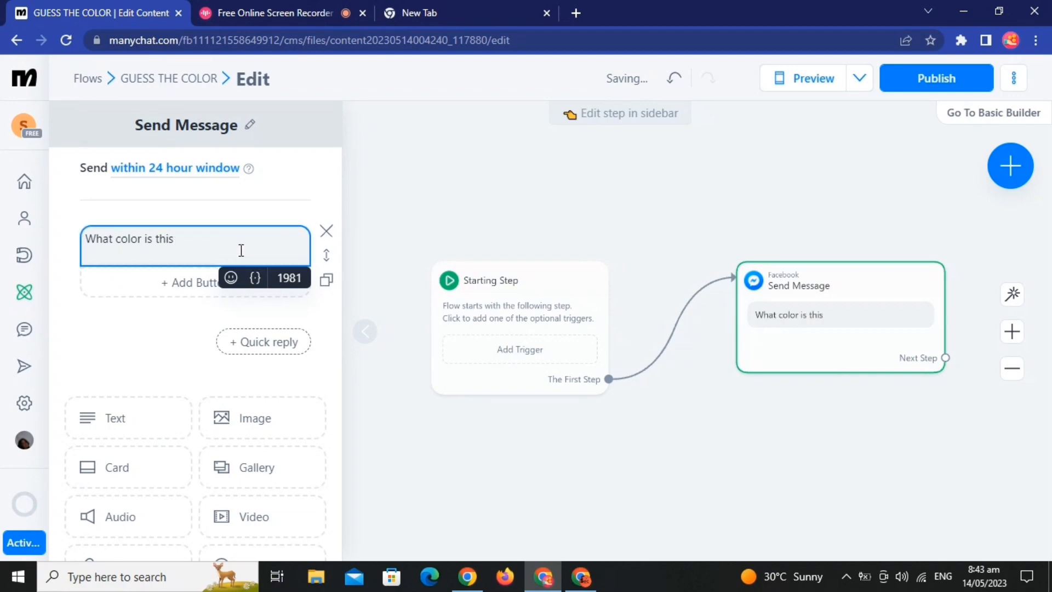
pyautogui.click(225, 279)
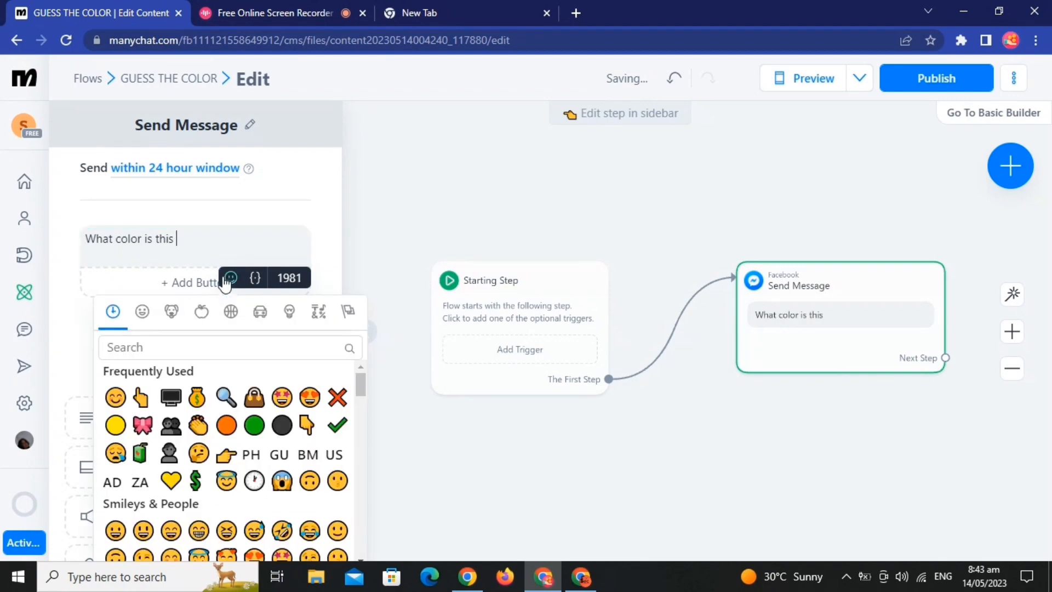
pyautogui.click(115, 426)
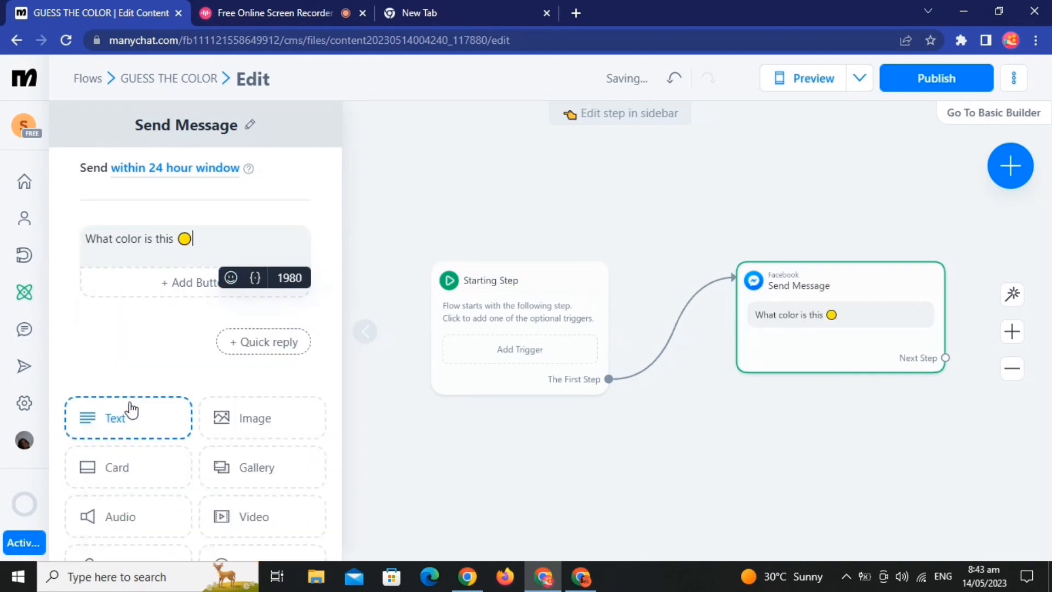
# Step: Add two quick replies, Yellow and Green, to the color question message
pyautogui.click(247, 345)
pyautogui.write('Y')
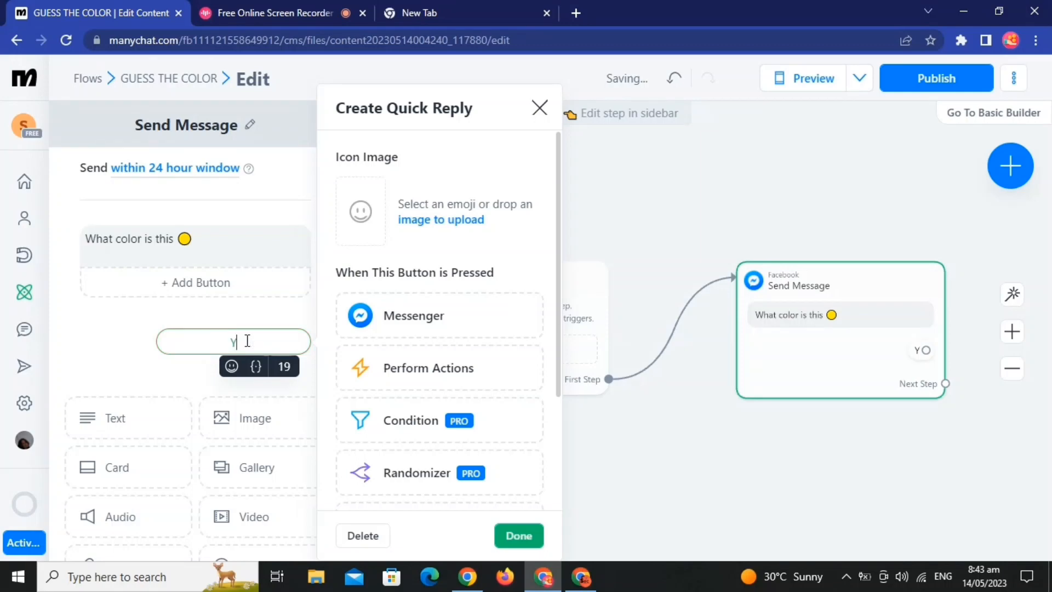
pyautogui.write('ellow')
pyautogui.click(108, 370)
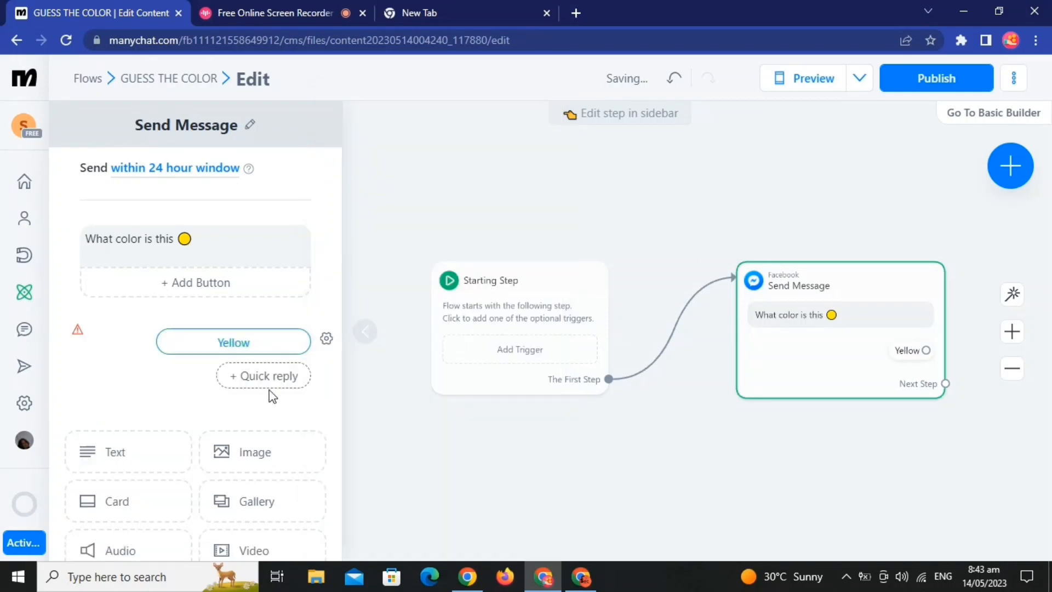
pyautogui.click(273, 375)
pyautogui.write('Green')
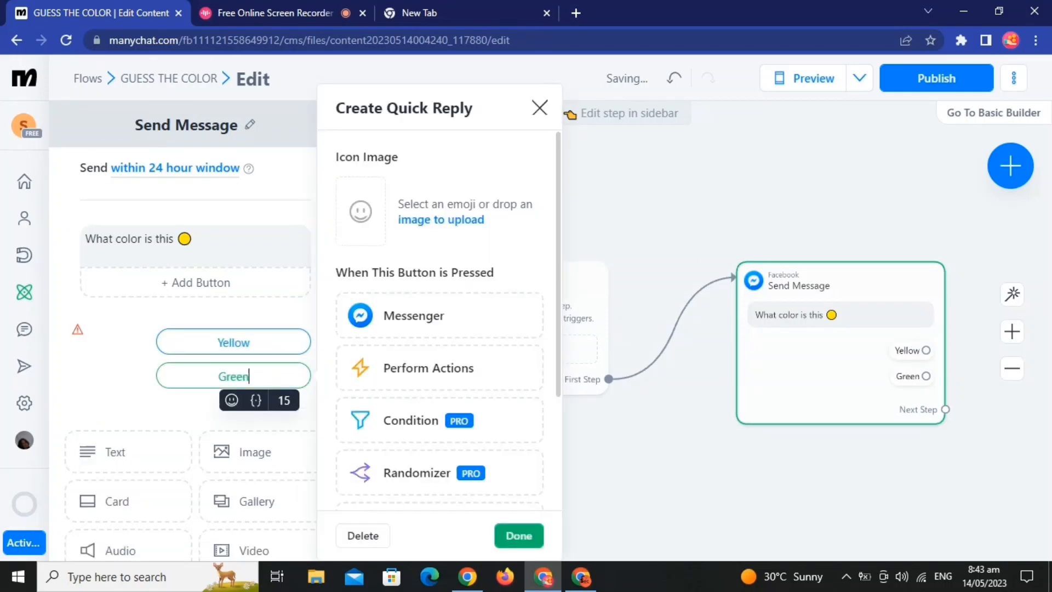
pyautogui.click(542, 539)
pyautogui.click(660, 512)
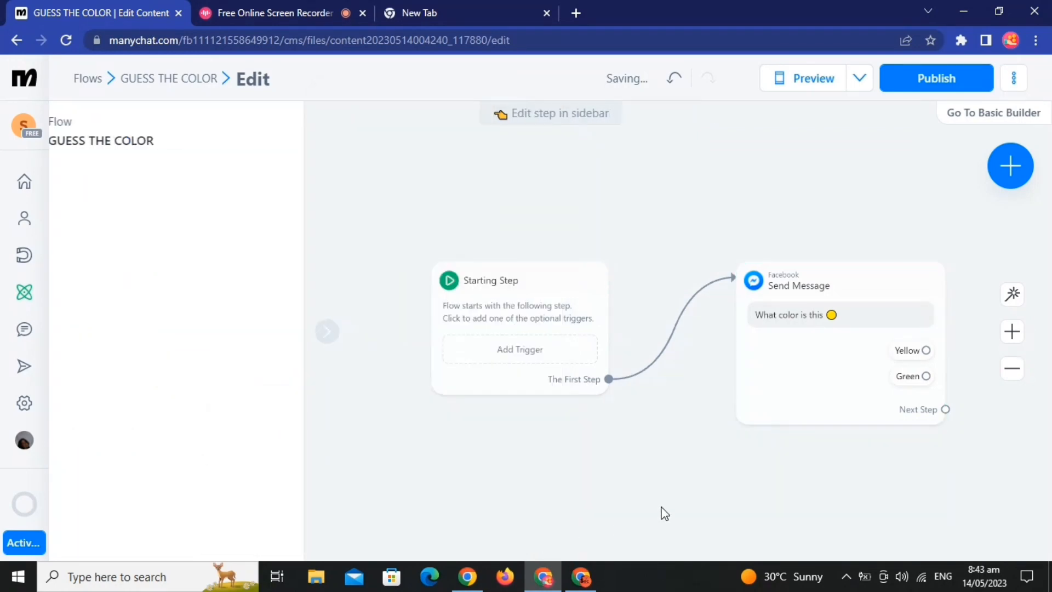
# Step: Link the Yellow quick reply to a new Messenger message and open that message for editing
pyautogui.moveTo(660, 512); pyautogui.dragTo(245, 500)
pyautogui.click(400, 387)
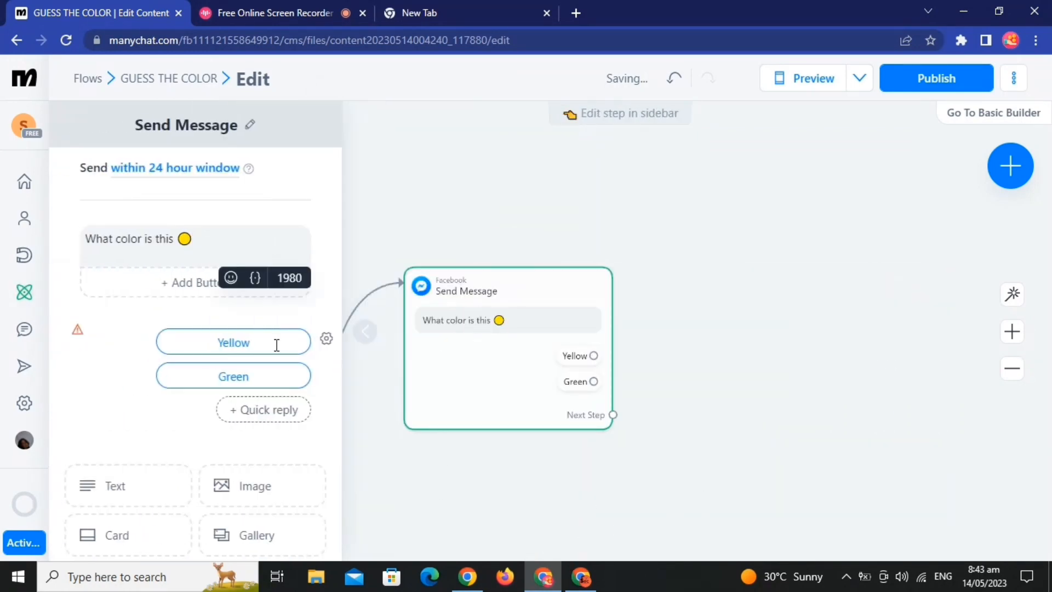
pyautogui.click(252, 343)
pyautogui.click(374, 324)
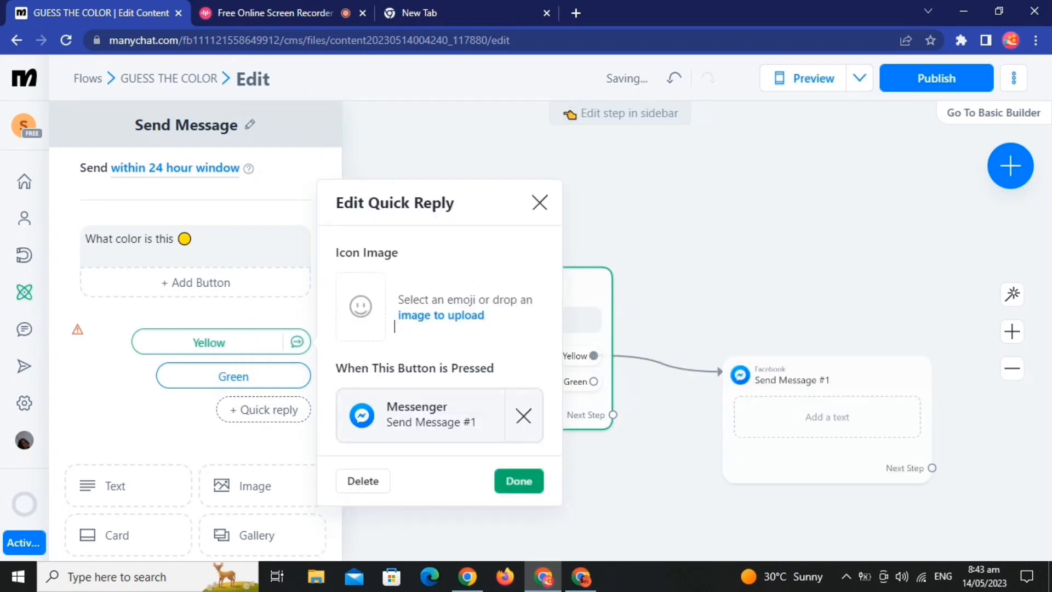
pyautogui.click(406, 423)
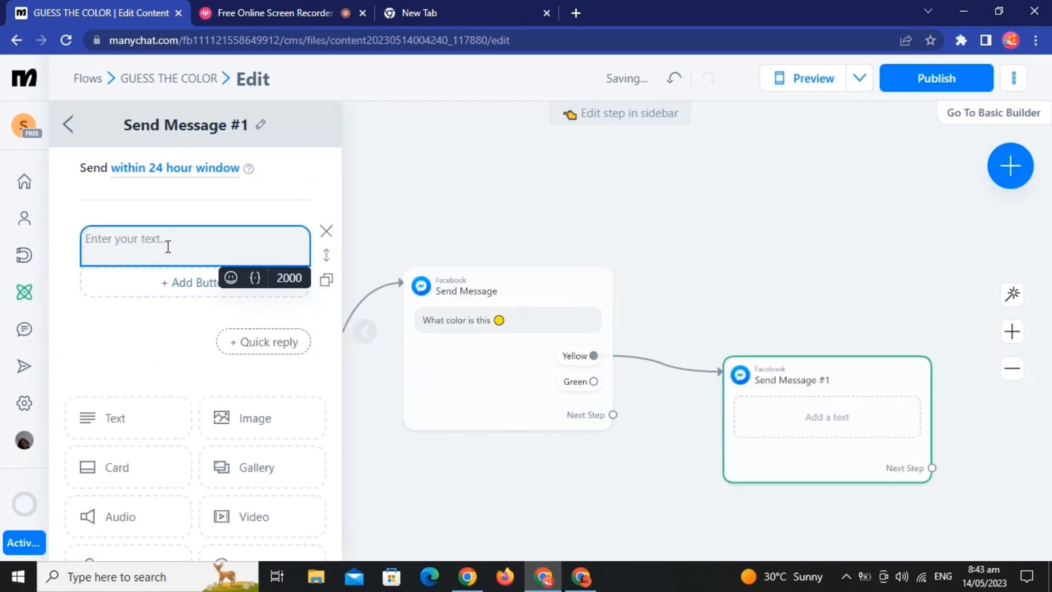
# Step: Write "Checking your answer" in the message linked to Yellow and end it with a magnifying glass emoji
pyautogui.write('Check')
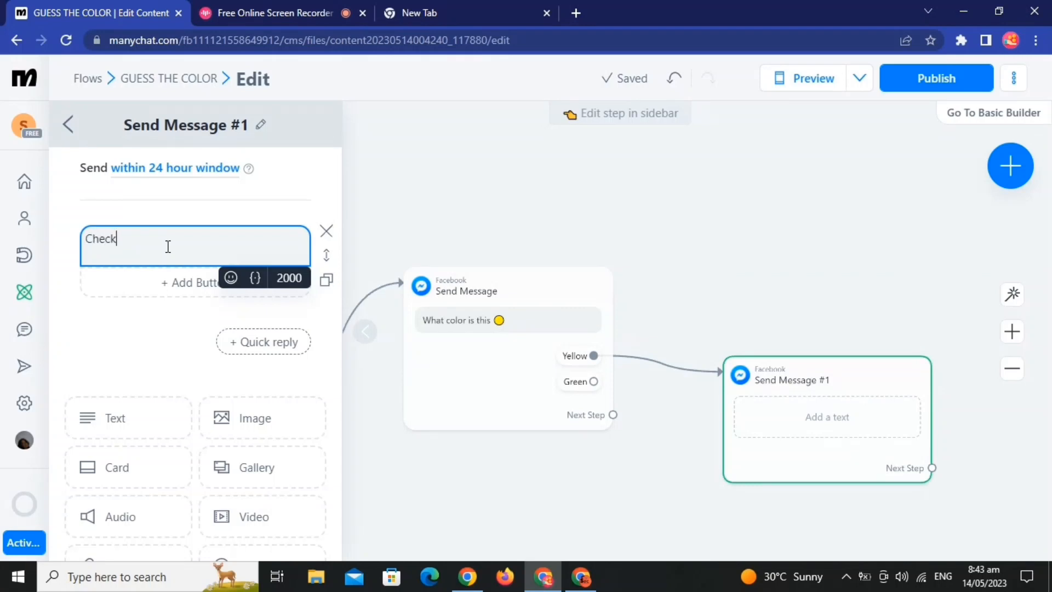
pyautogui.write('iing')
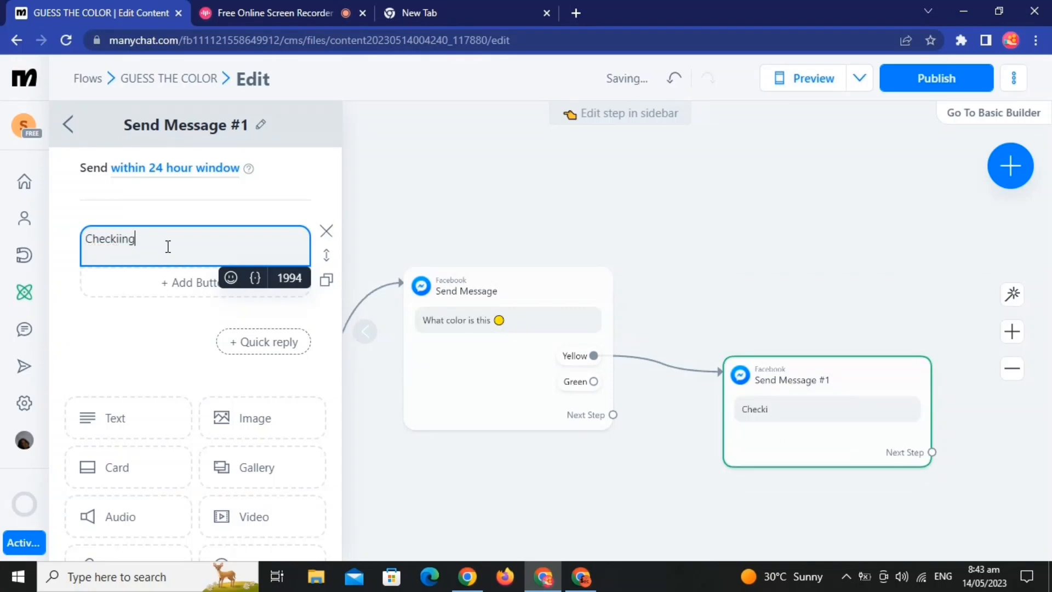
pyautogui.write(' your answe')
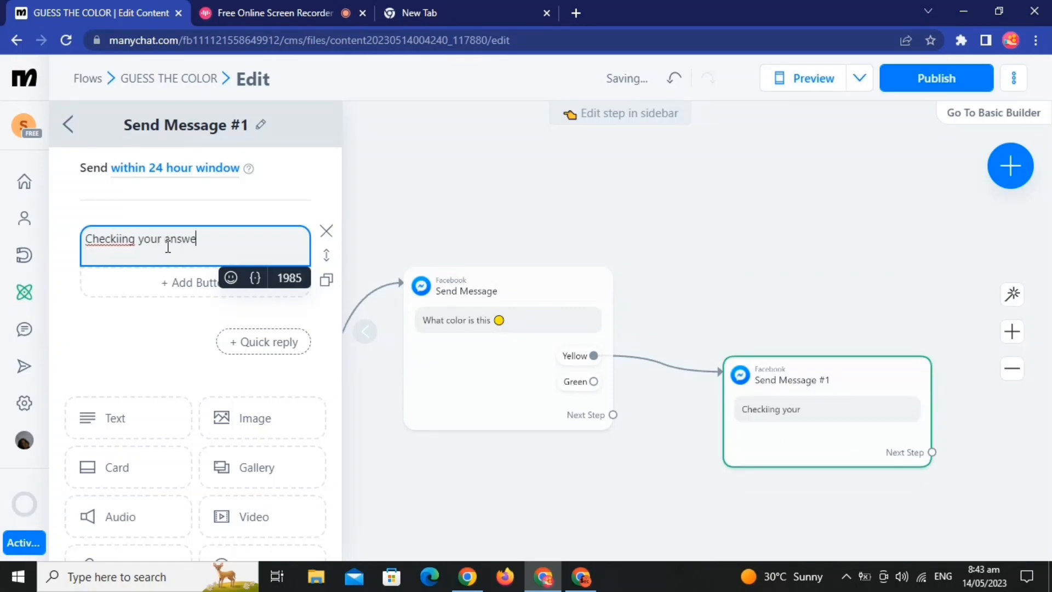
pyautogui.write('r')
pyautogui.click(120, 239)
pyautogui.press('BackSpace')
pyautogui.click(239, 239)
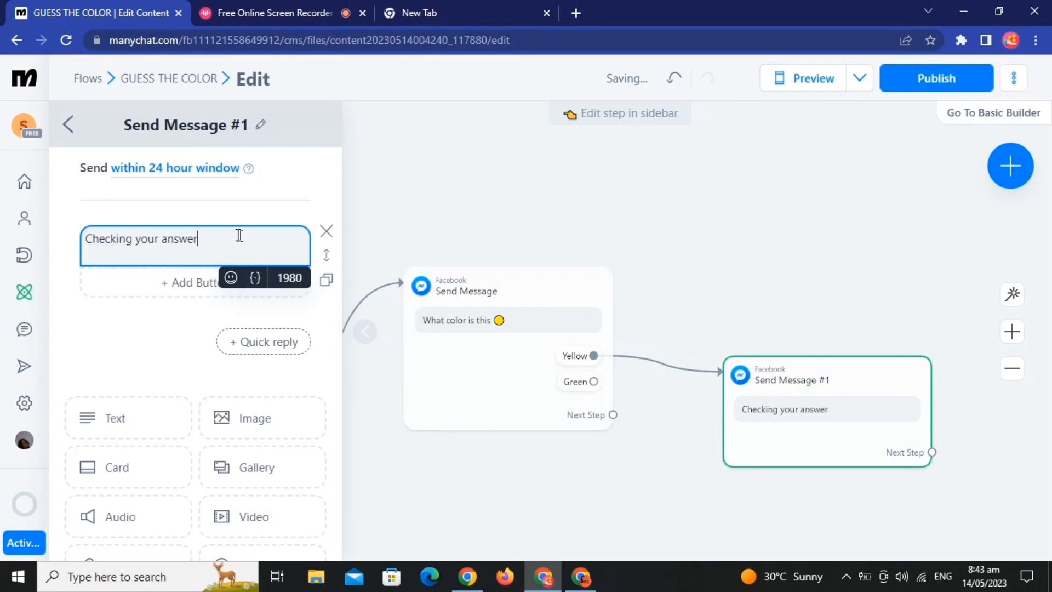
pyautogui.click(228, 278)
pyautogui.click(234, 402)
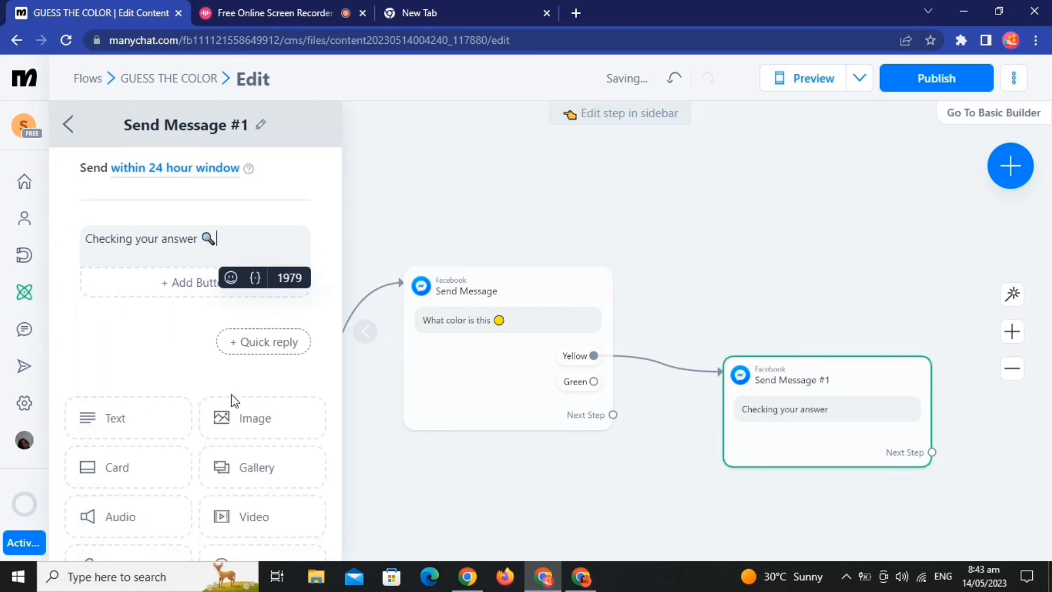
# Step: Add a typing delay of 5 seconds below the "Checking your answer" text
pyautogui.scroll(-3, 113, 456)
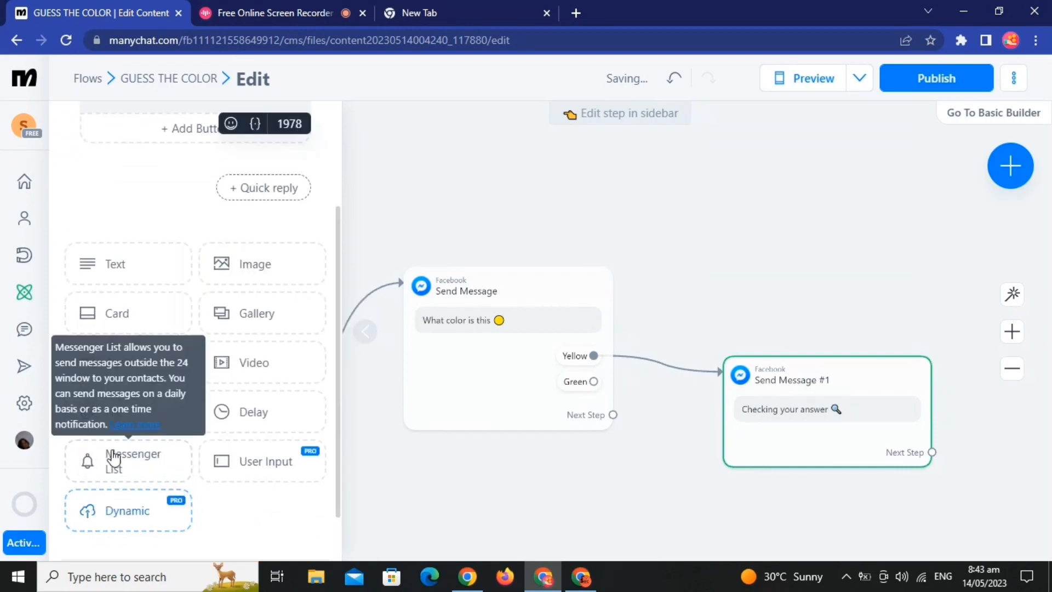
pyautogui.click(260, 416)
pyautogui.click(207, 357)
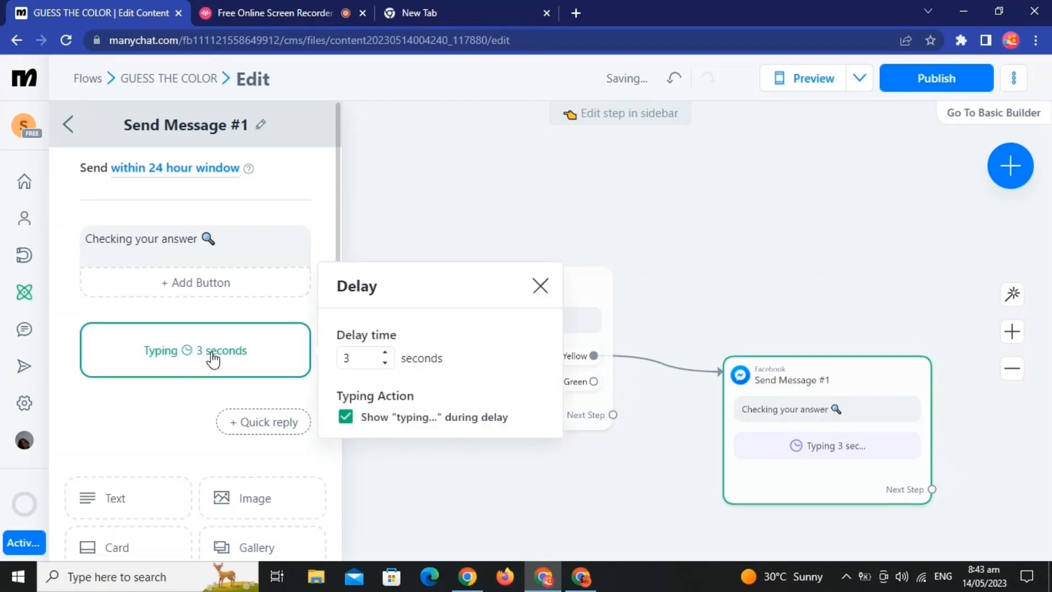
pyautogui.click(386, 355)
pyautogui.click(148, 419)
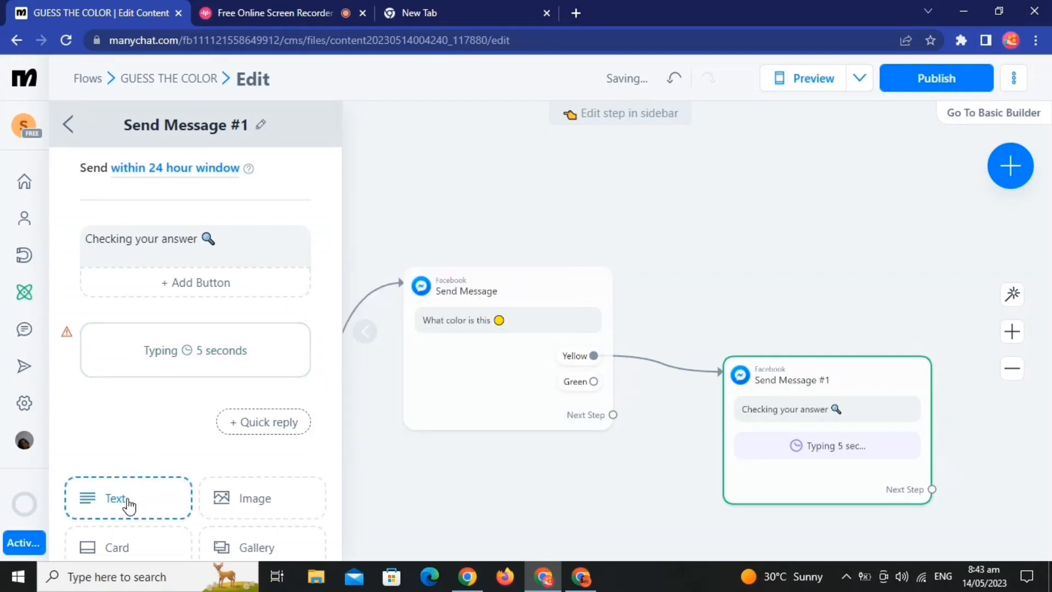
# Step: Add a text block after the delay reading "CORRECT" with a check mark emoji and "you got 10 pesos" with a smiling emoji
pyautogui.click(96, 499)
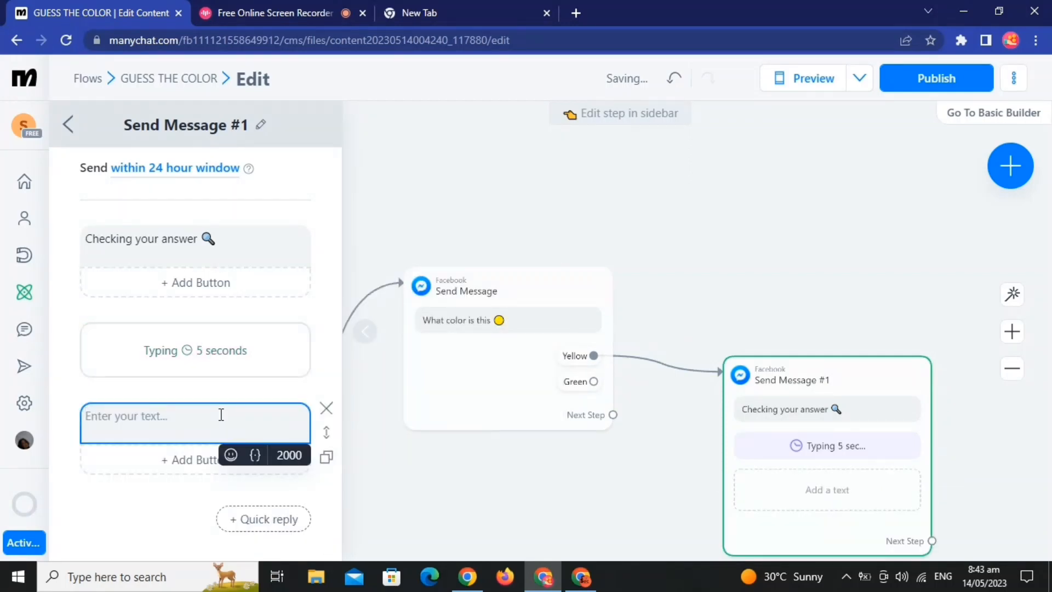
pyautogui.write('CORRECT')
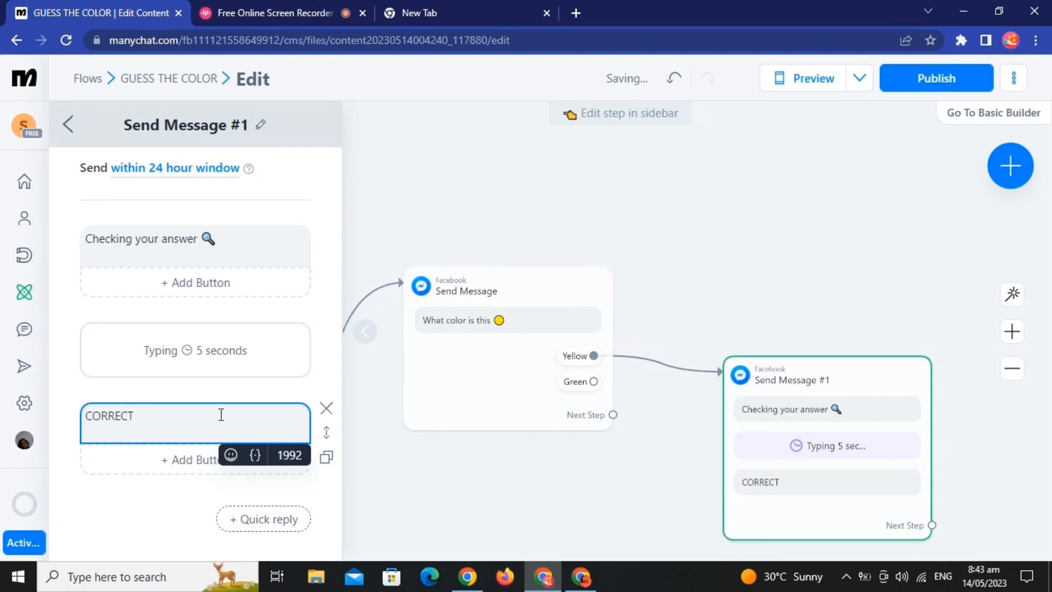
pyautogui.click(231, 455)
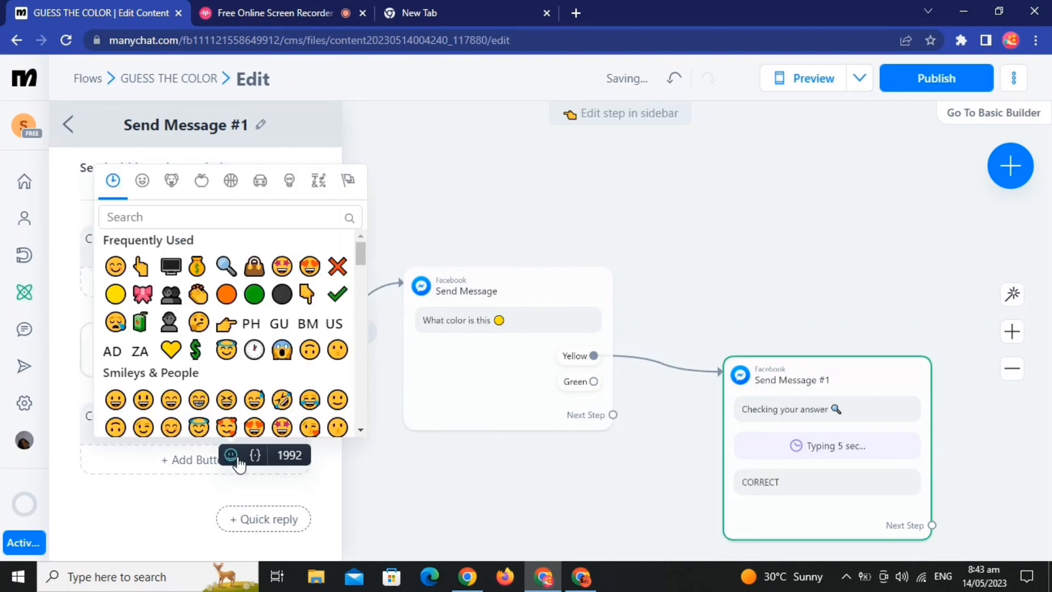
pyautogui.click(337, 294)
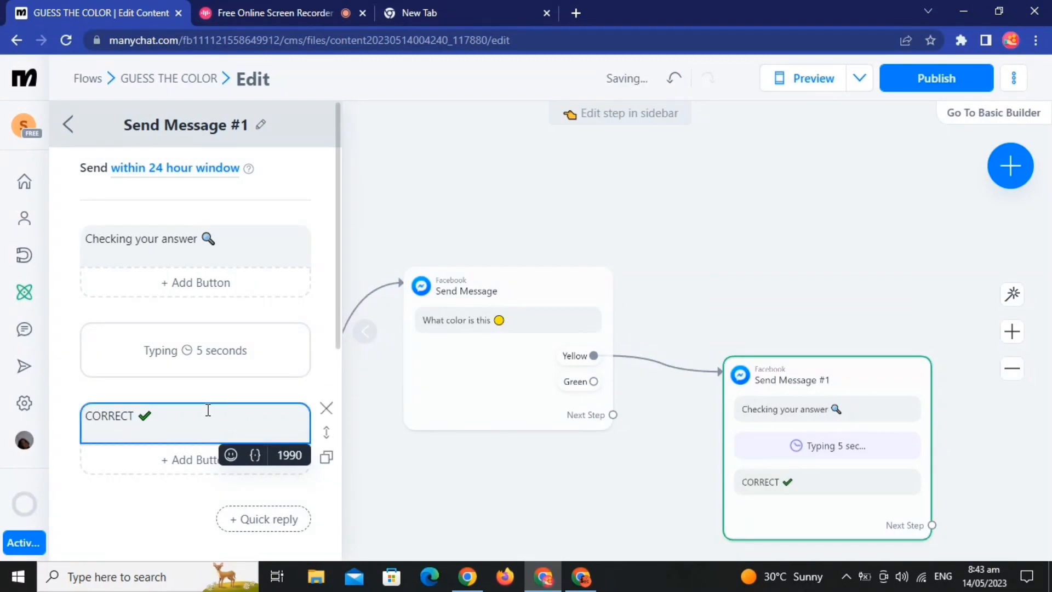
pyautogui.press('Return')
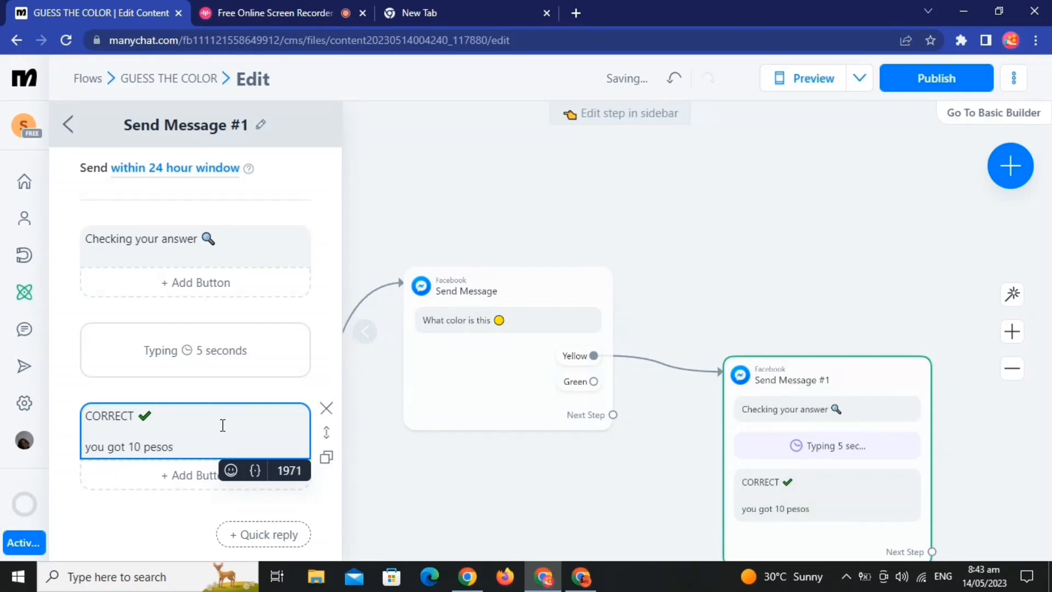
pyautogui.click(232, 472)
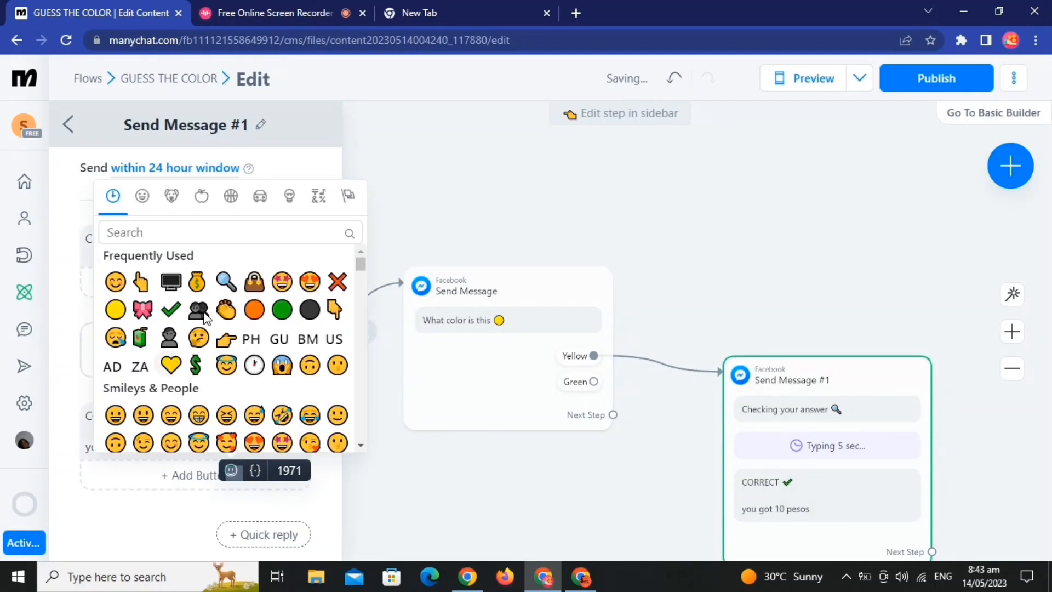
pyautogui.click(123, 285)
pyautogui.click(443, 500)
# Step: Connect a new Actions step to the next-step output of the message containing "CORRECT"
pyautogui.moveTo(502, 508); pyautogui.dragTo(359, 366)
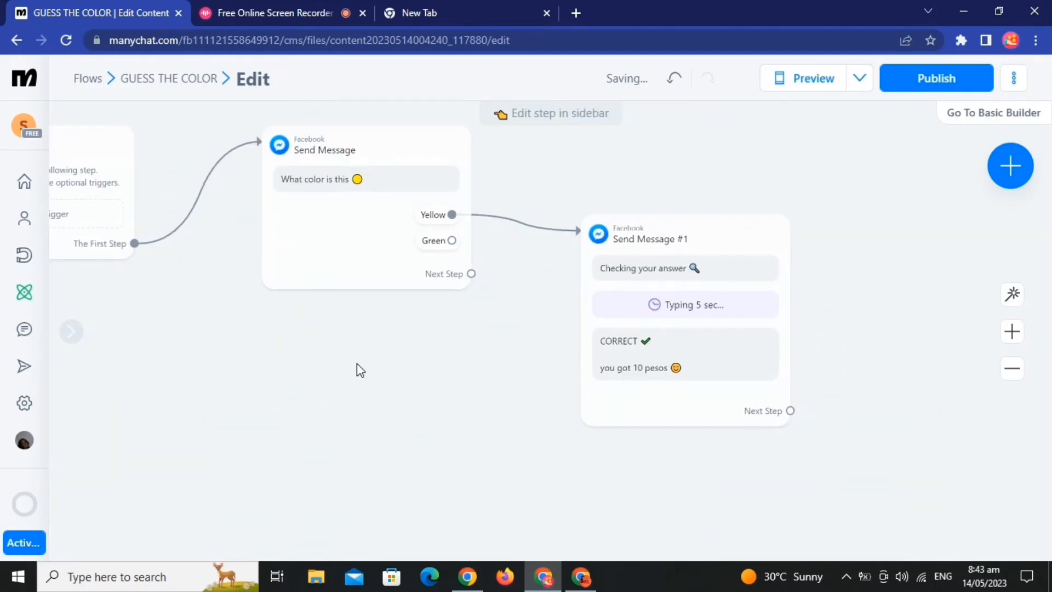
pyautogui.scroll(-3, 359, 366)
pyautogui.moveTo(431, 384); pyautogui.dragTo(346, 376)
pyautogui.moveTo(597, 383); pyautogui.dragTo(611, 262)
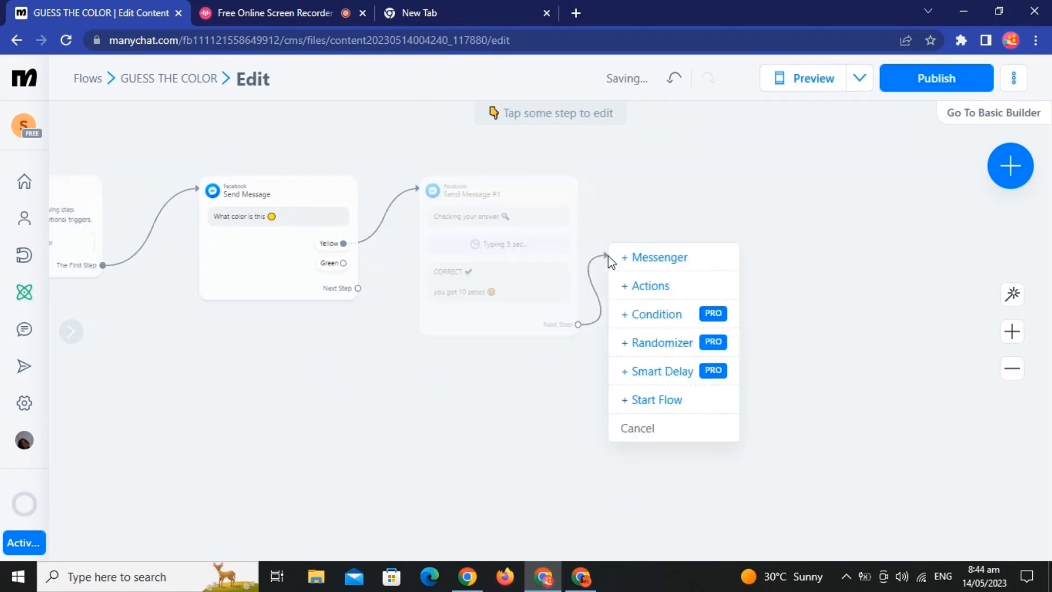
pyautogui.click(635, 289)
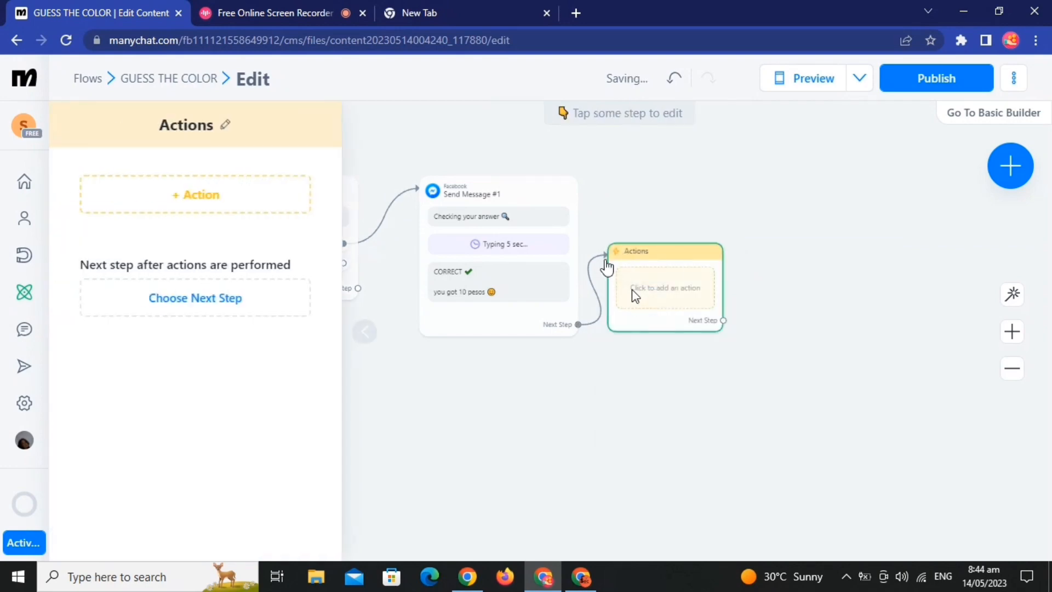
# Step: Add a Set Custom Field action to the new Actions step and open it for editing
pyautogui.click(193, 200)
pyautogui.scroll(-4, 192, 356)
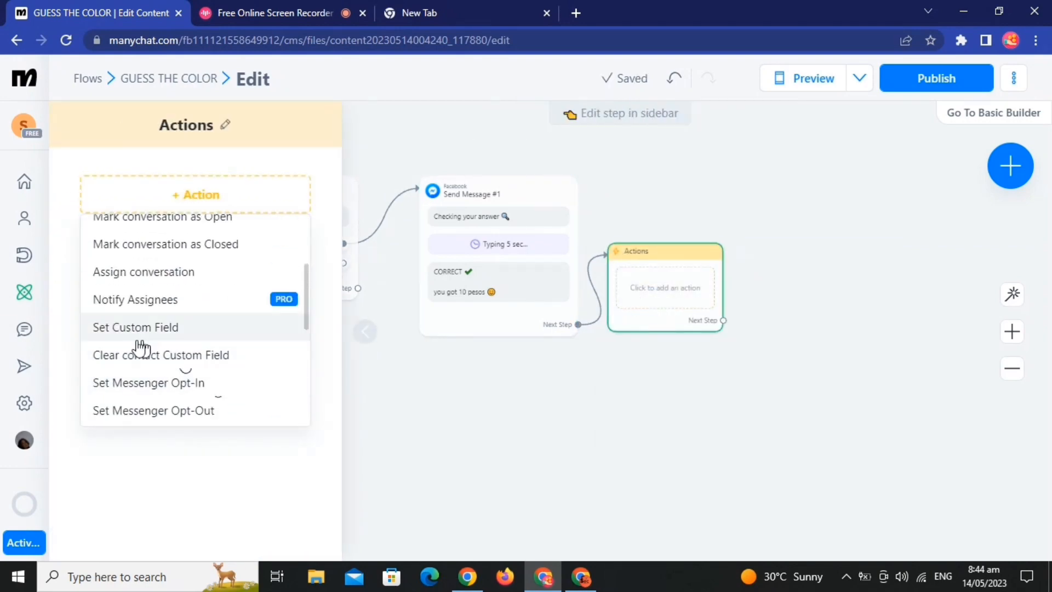
pyautogui.click(191, 339)
pyautogui.click(209, 218)
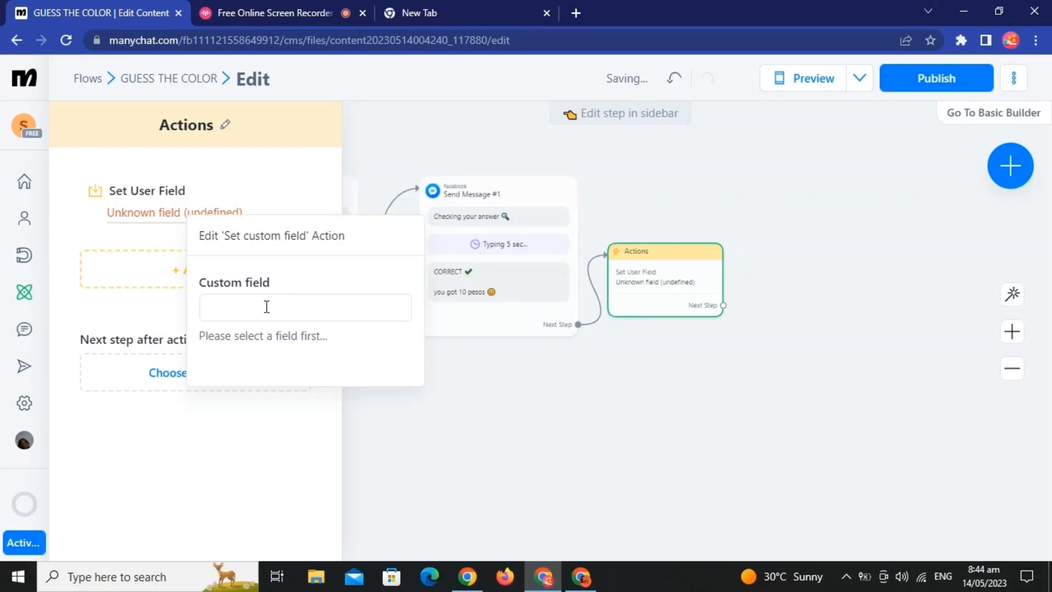
# Step: Create a new custom user field named "pesos" with the type Number
pyautogui.write('co')
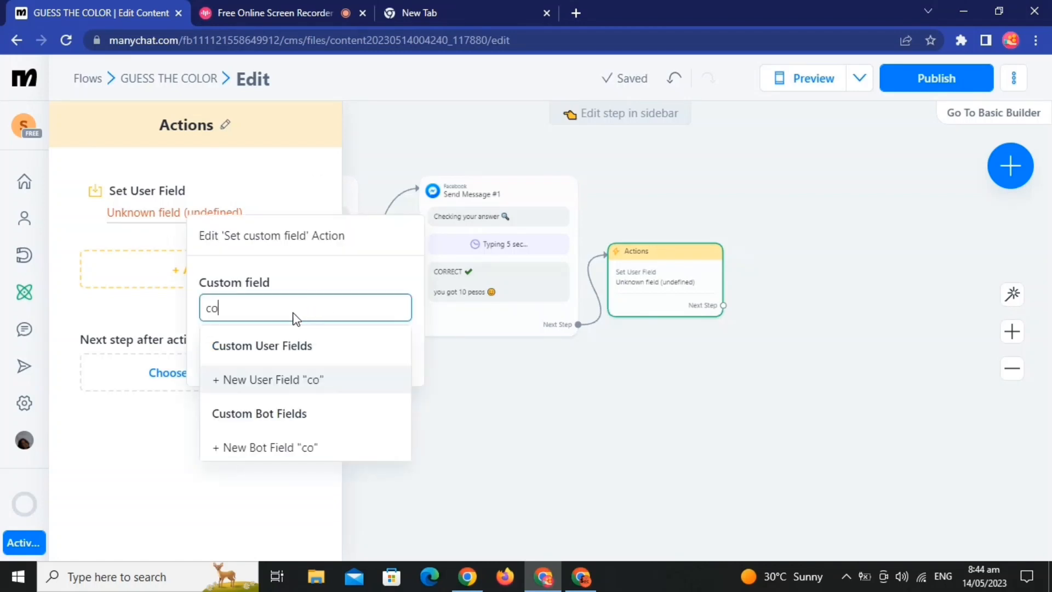
pyautogui.press('BackSpace')
pyautogui.press('BackSpace')
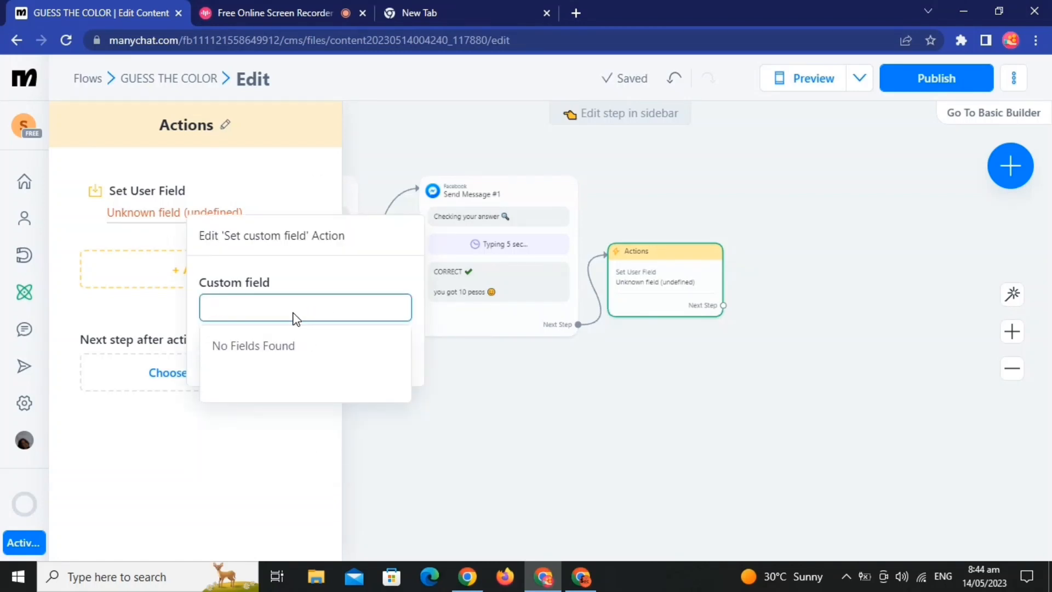
pyautogui.write('pesos')
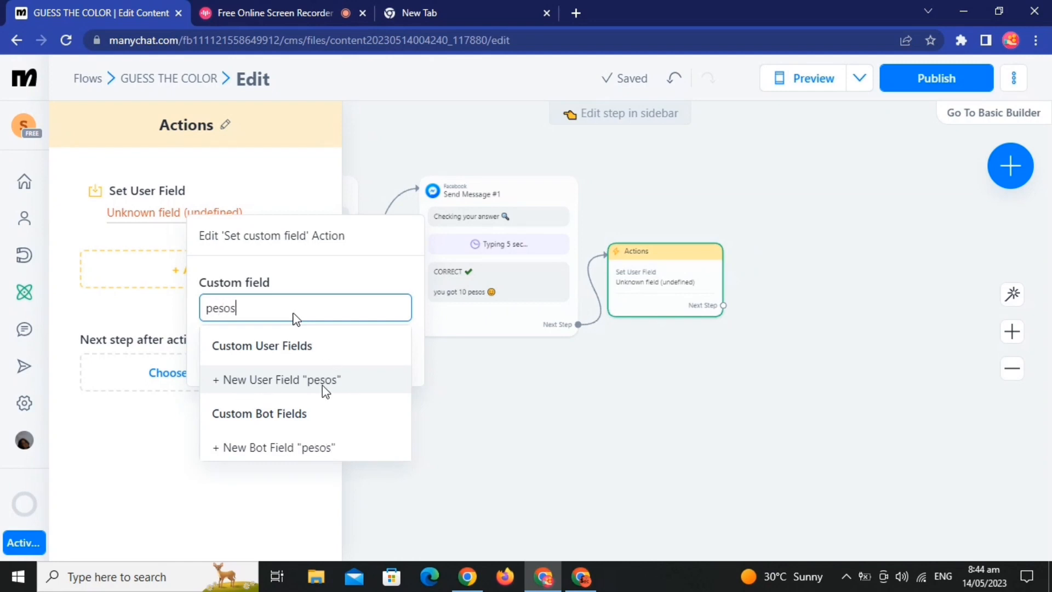
pyautogui.click(326, 391)
pyautogui.click(634, 240)
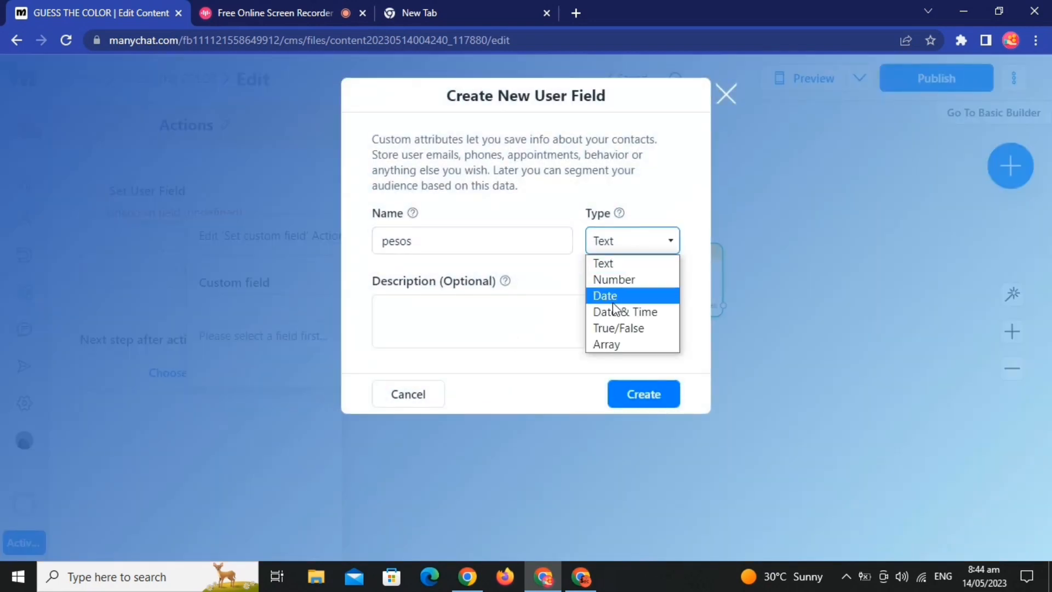
pyautogui.click(638, 282)
pyautogui.click(653, 395)
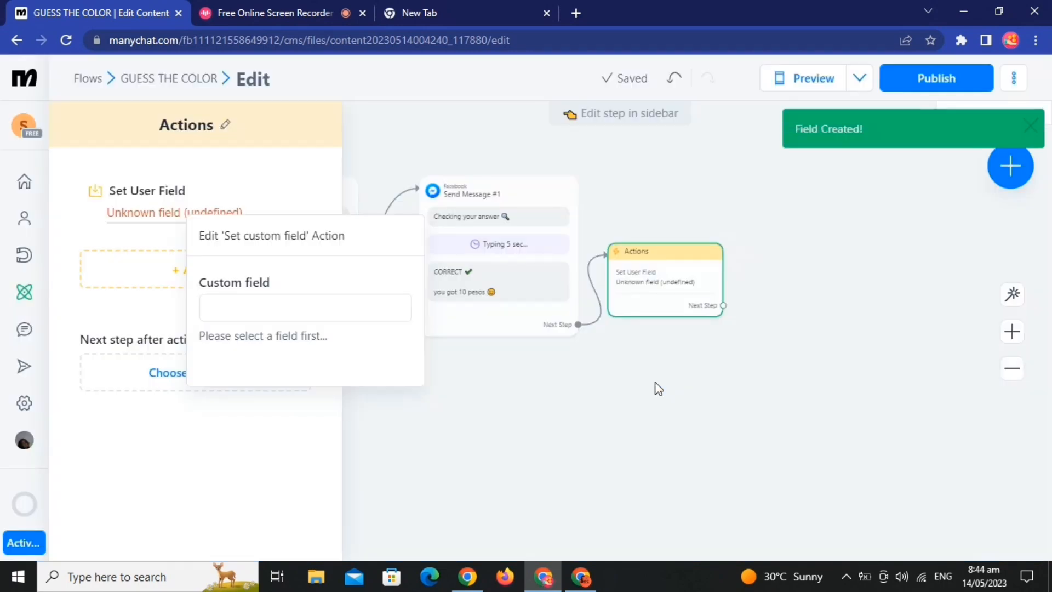
# Step: Choose the pesos field for the action and set it to increase the number by 10
pyautogui.click(323, 317)
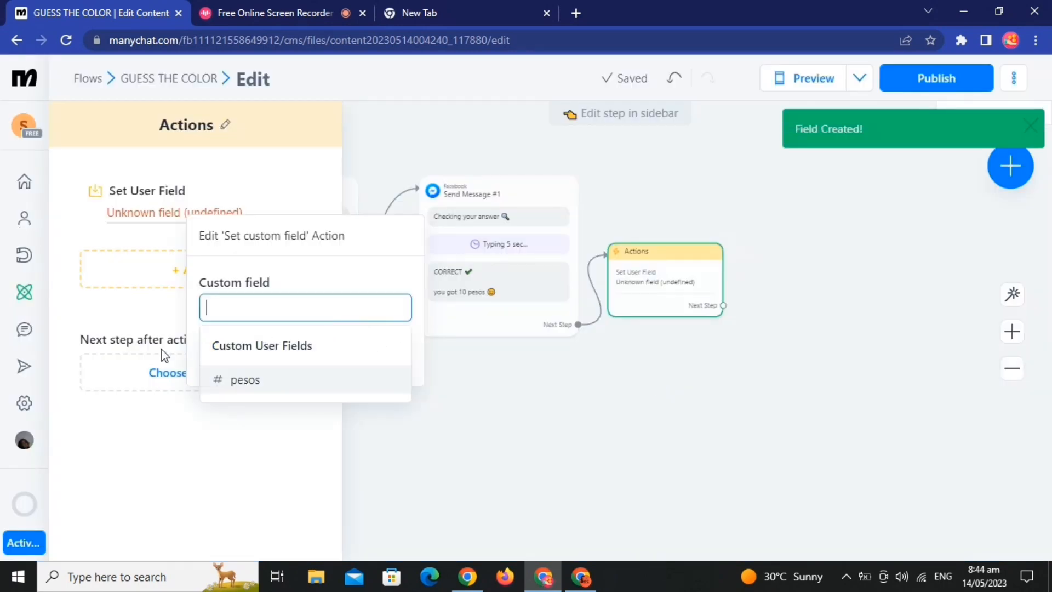
pyautogui.click(270, 378)
pyautogui.click(299, 378)
pyautogui.click(346, 421)
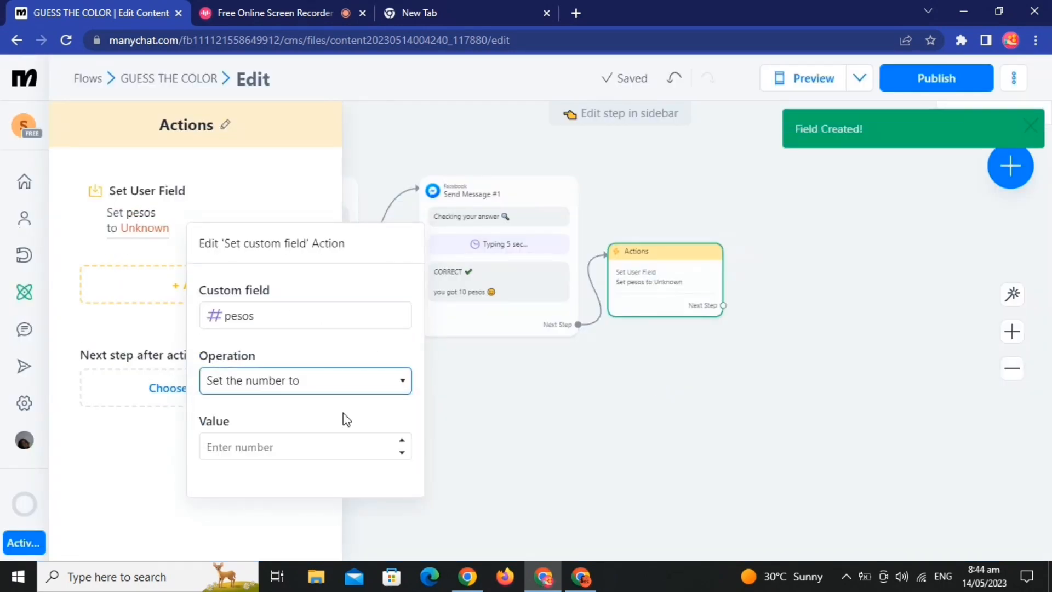
pyautogui.click(280, 444)
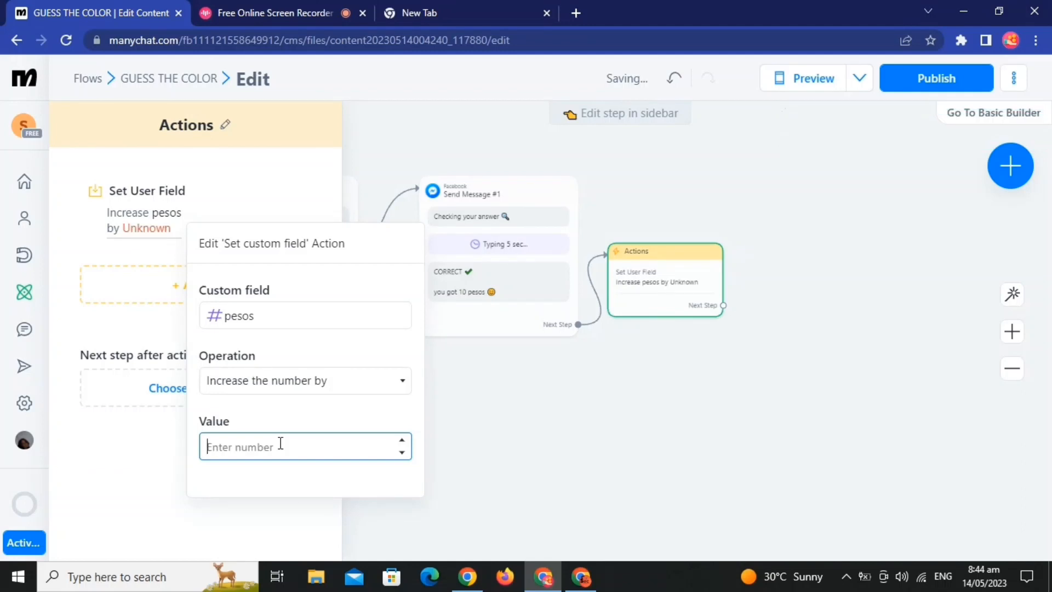
pyautogui.write('10')
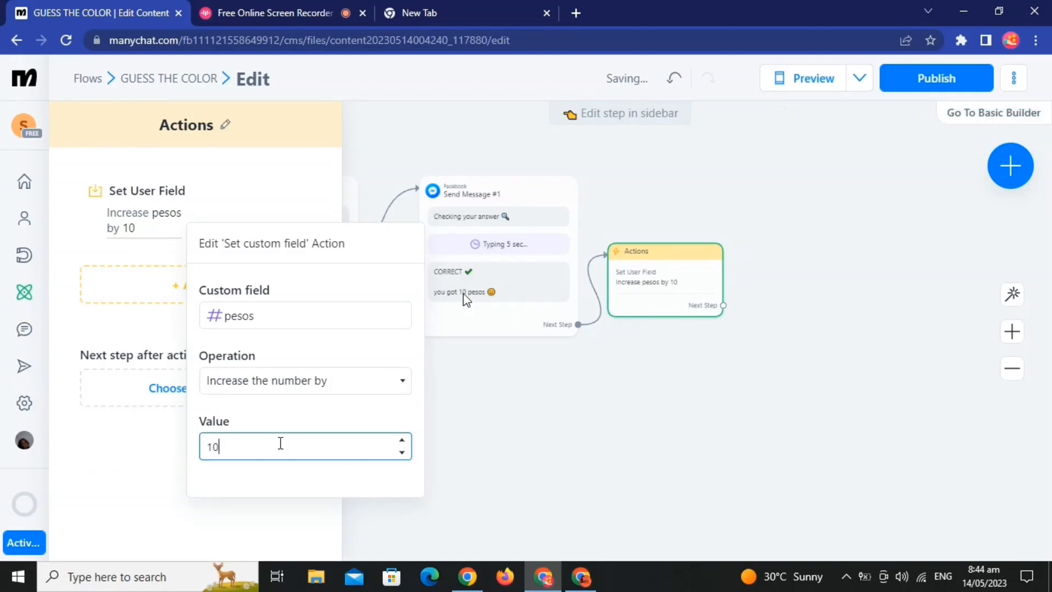
pyautogui.click(570, 457)
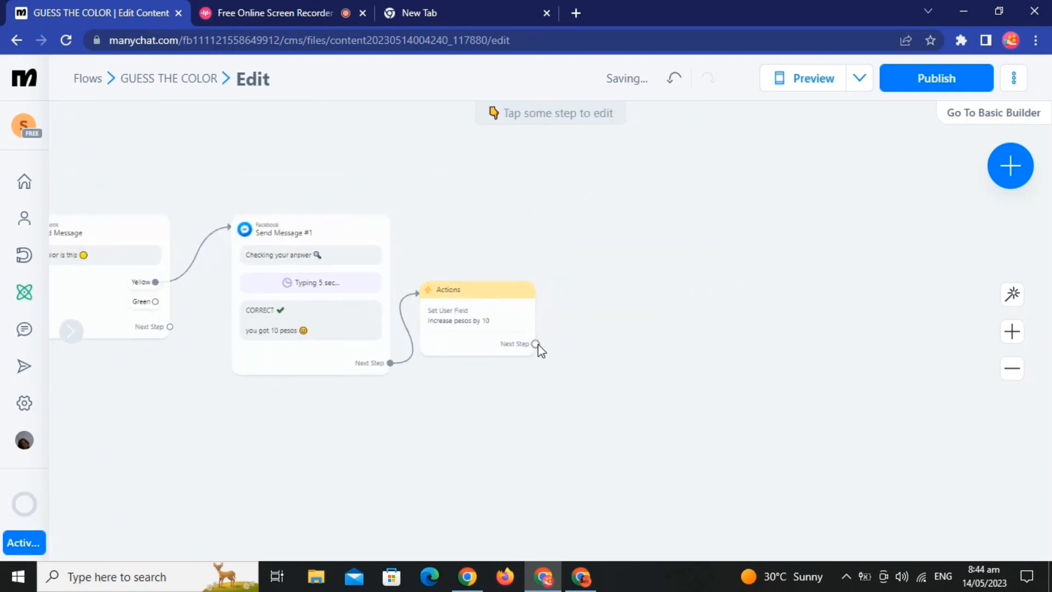
# Step: Add a Messenger message as the next step after the pesos action and open it for editing
pyautogui.click(477, 327)
pyautogui.click(232, 391)
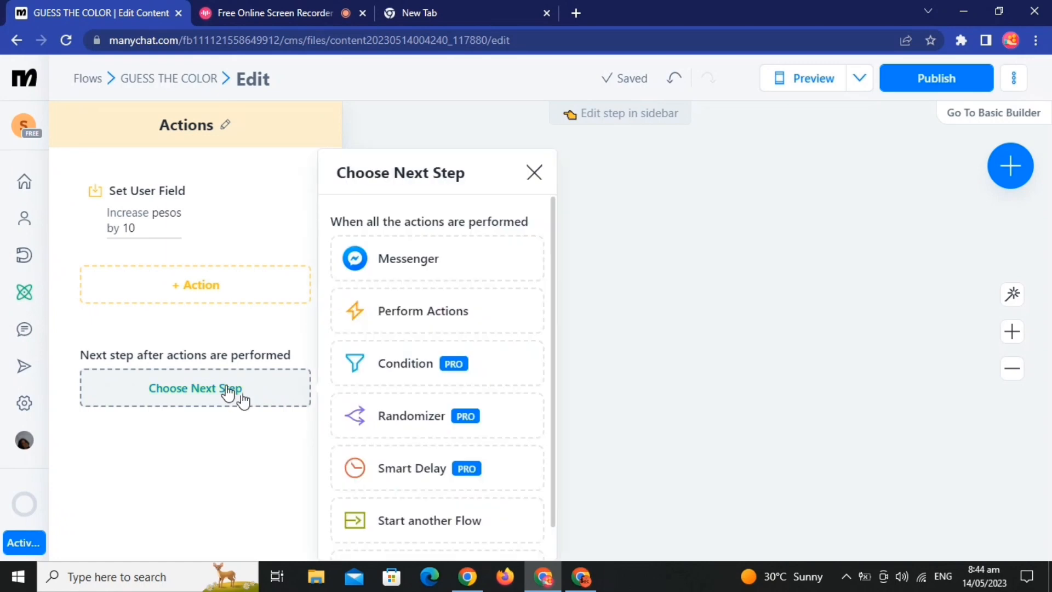
pyautogui.click(457, 251)
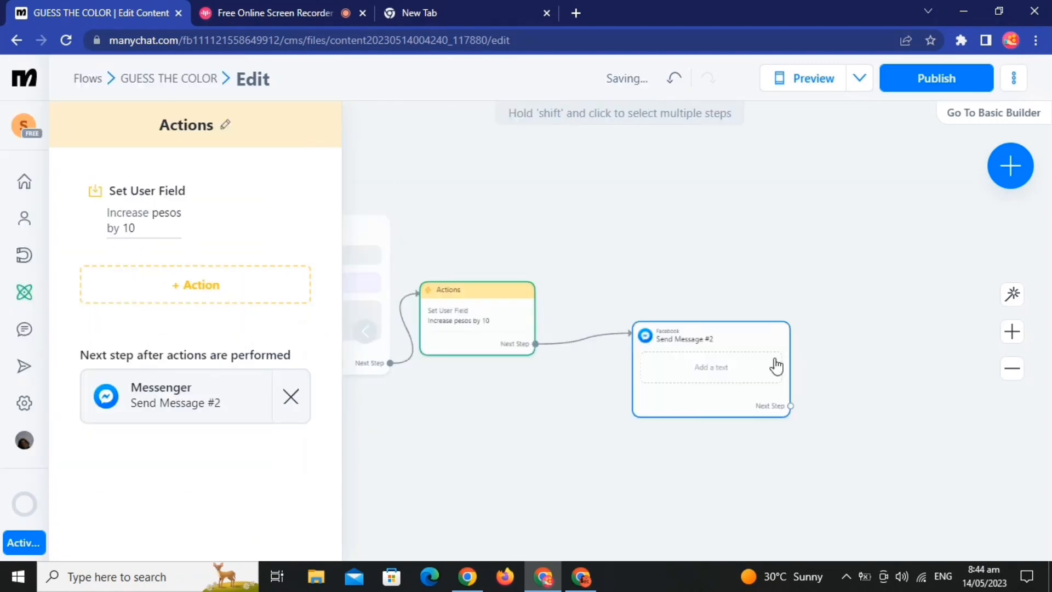
pyautogui.click(202, 402)
# Step: Write "Your new balance is" in the message after the action, followed by the pesos field and a money bag emoji
pyautogui.click(215, 256)
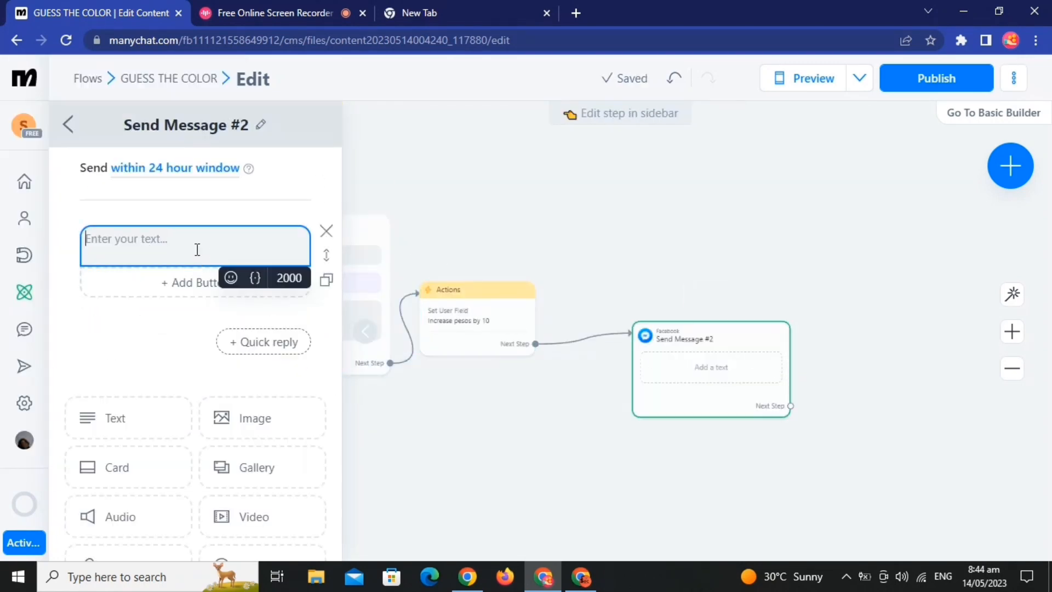
pyautogui.write('Your new balance is')
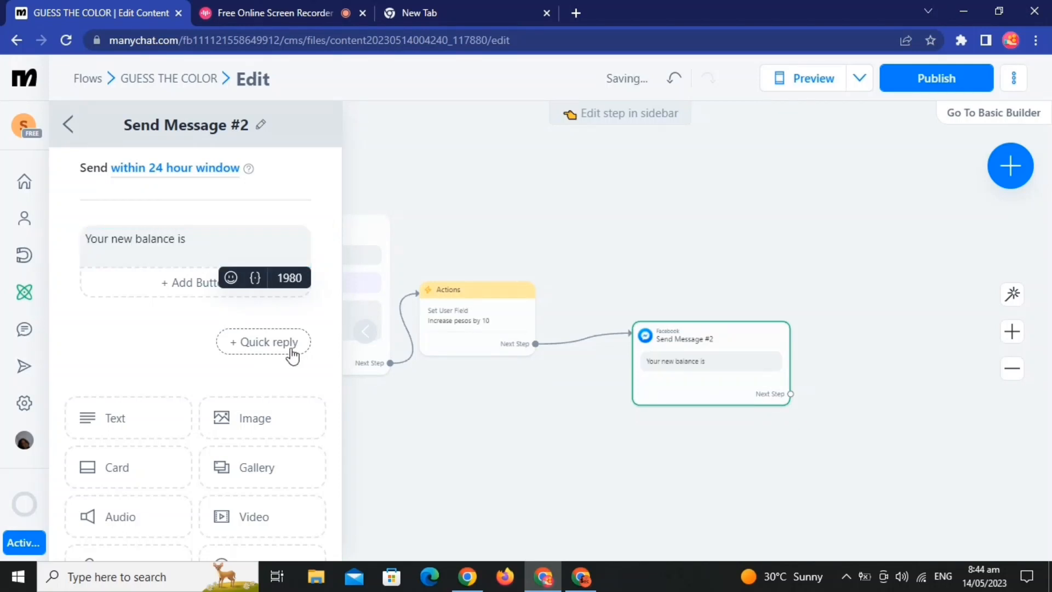
pyautogui.click(255, 277)
pyautogui.scroll(-5, 259, 499)
pyautogui.scroll(-5, 259, 498)
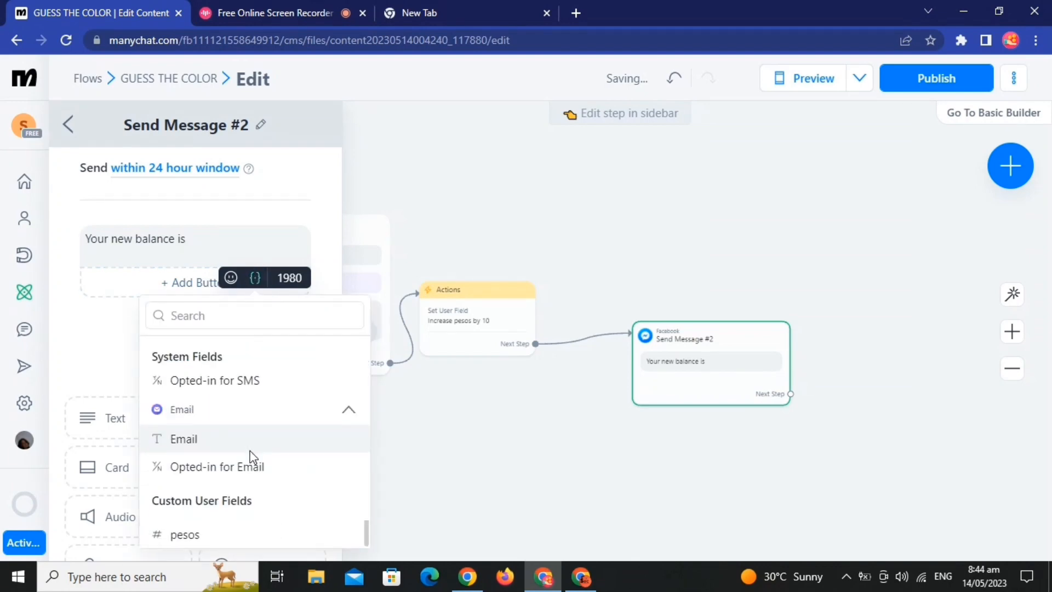
pyautogui.click(199, 533)
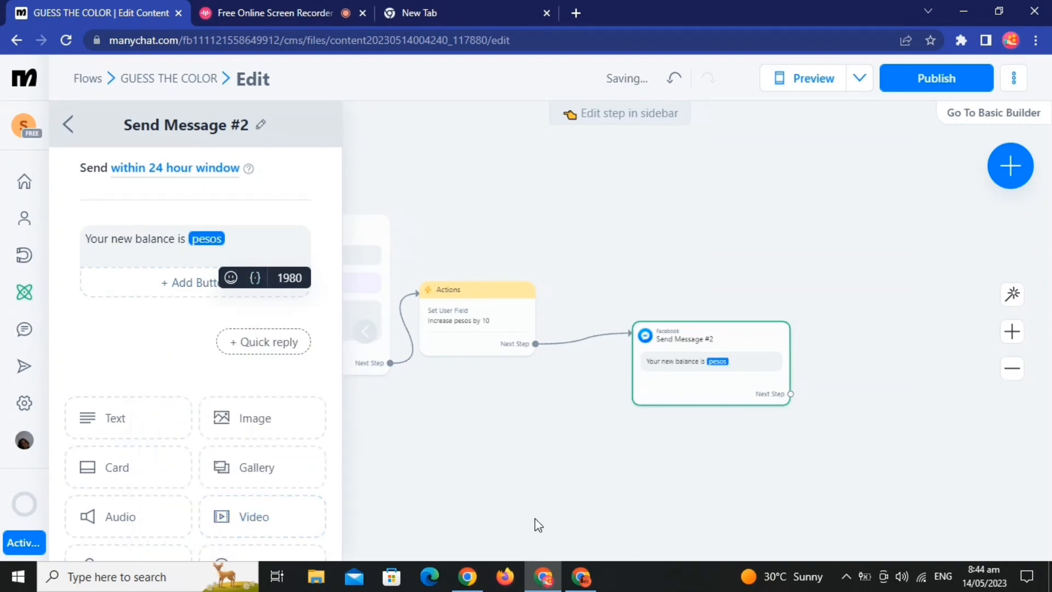
pyautogui.click(230, 277)
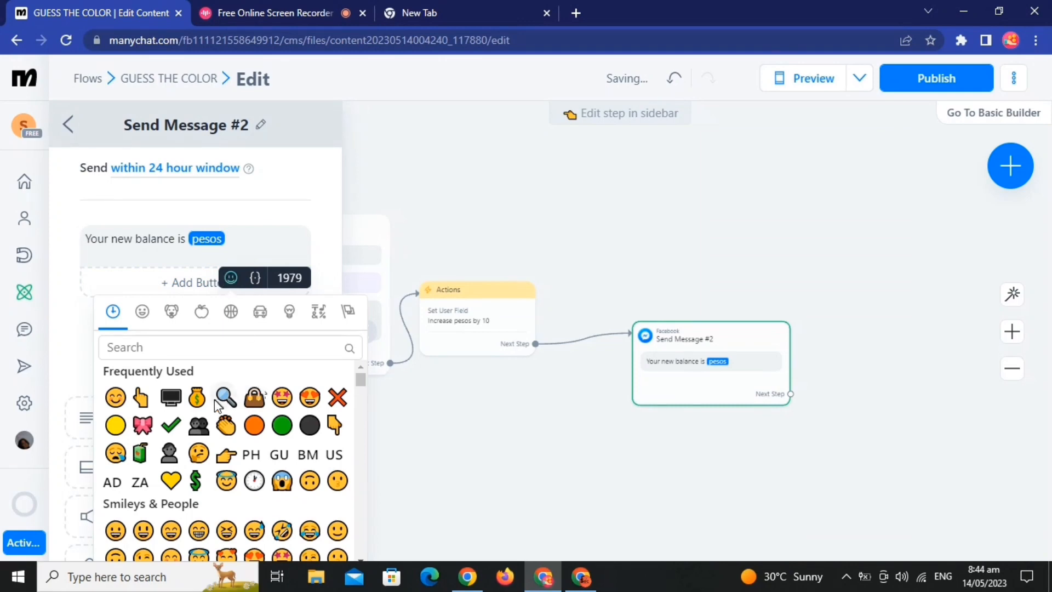
pyautogui.click(198, 395)
pyautogui.click(620, 449)
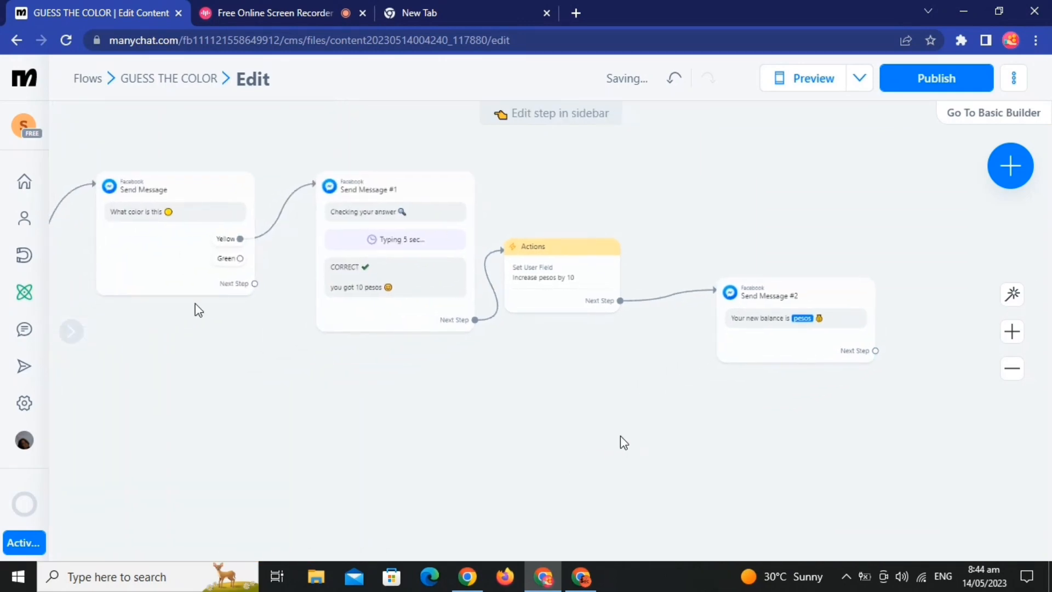
# Step: Link the Green quick reply of the color question to a new Messenger message and open that message
pyautogui.click(235, 267)
pyautogui.click(276, 374)
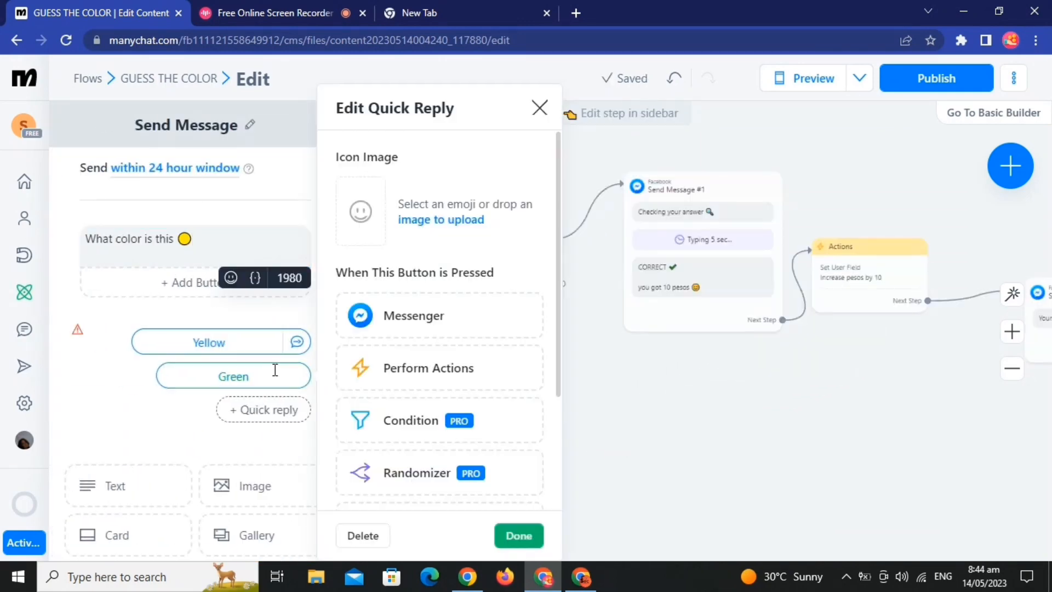
pyautogui.click(475, 328)
pyautogui.click(430, 451)
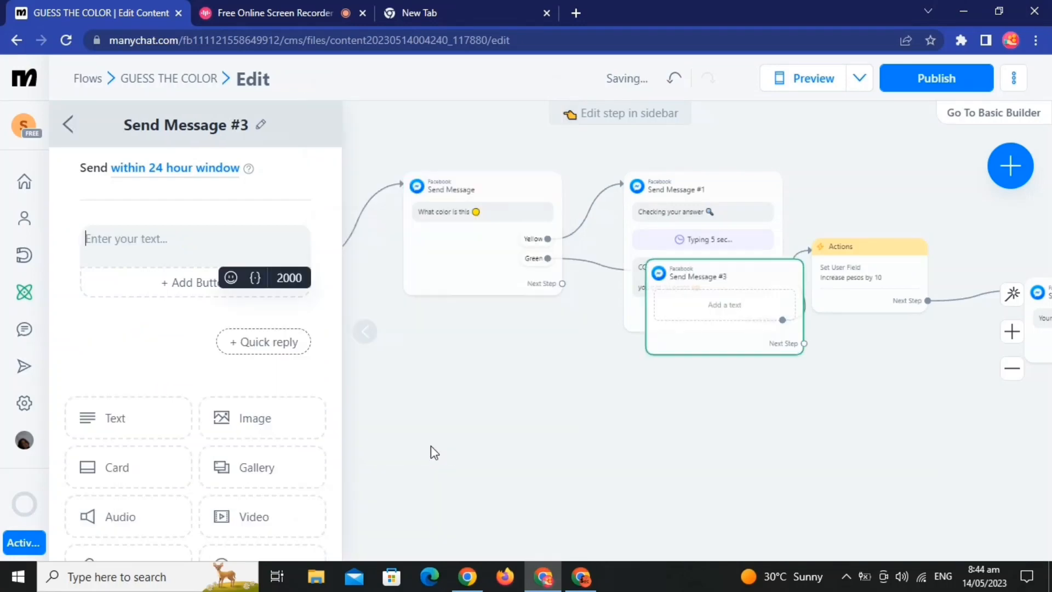
# Step: Write "Checking your answer" in the message linked to Green and end it with a magnifying glass emoji
pyautogui.click(159, 253)
pyautogui.write('Checking your')
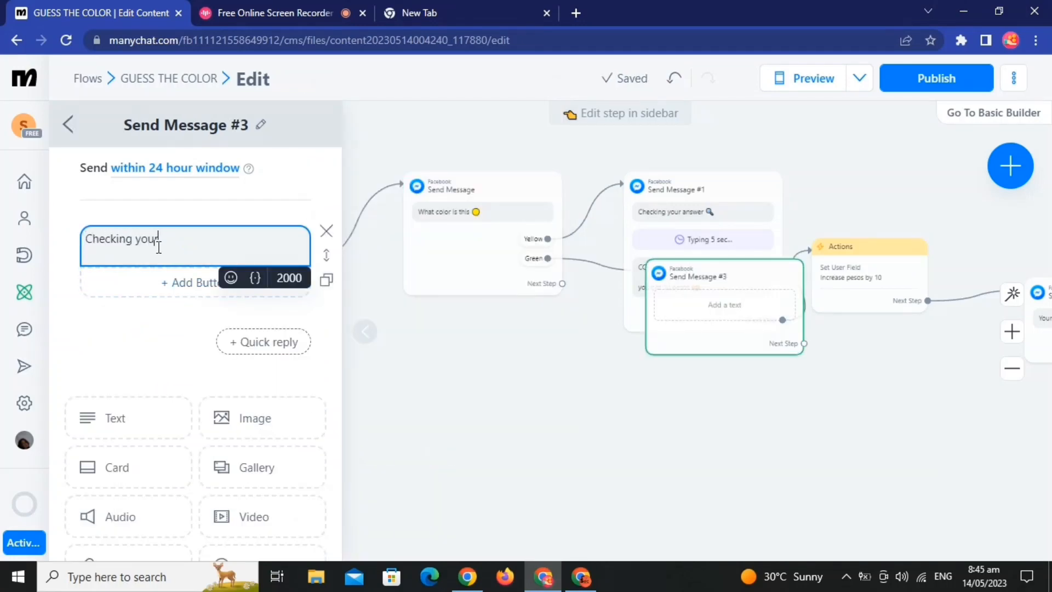
pyautogui.write(' answer')
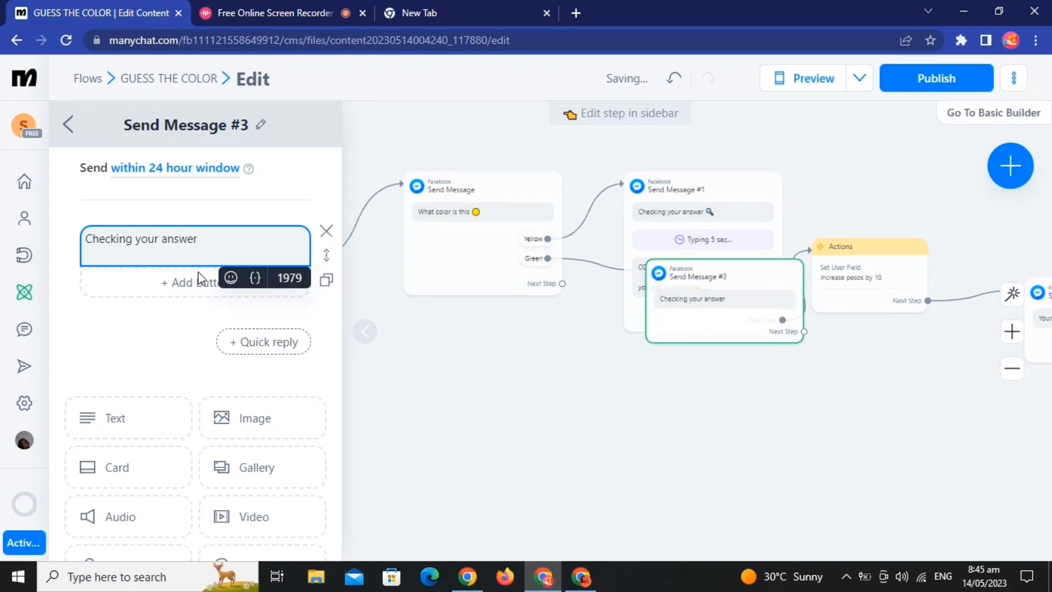
pyautogui.click(230, 278)
pyautogui.click(225, 395)
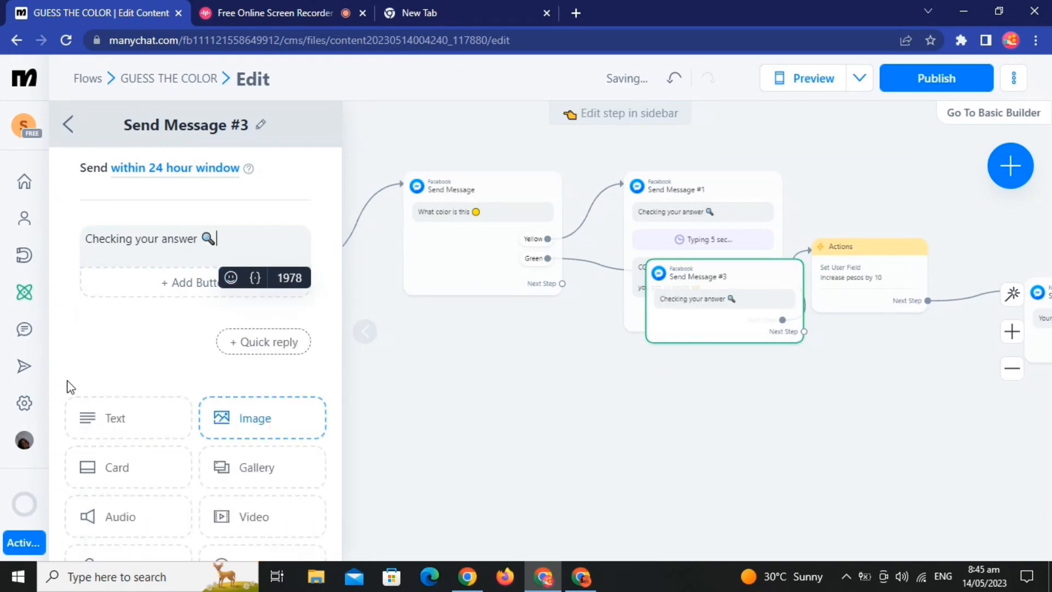
# Step: Add a typing delay to the Green reply's message and set it to 5 seconds
pyautogui.scroll(-4, 212, 472)
pyautogui.click(257, 348)
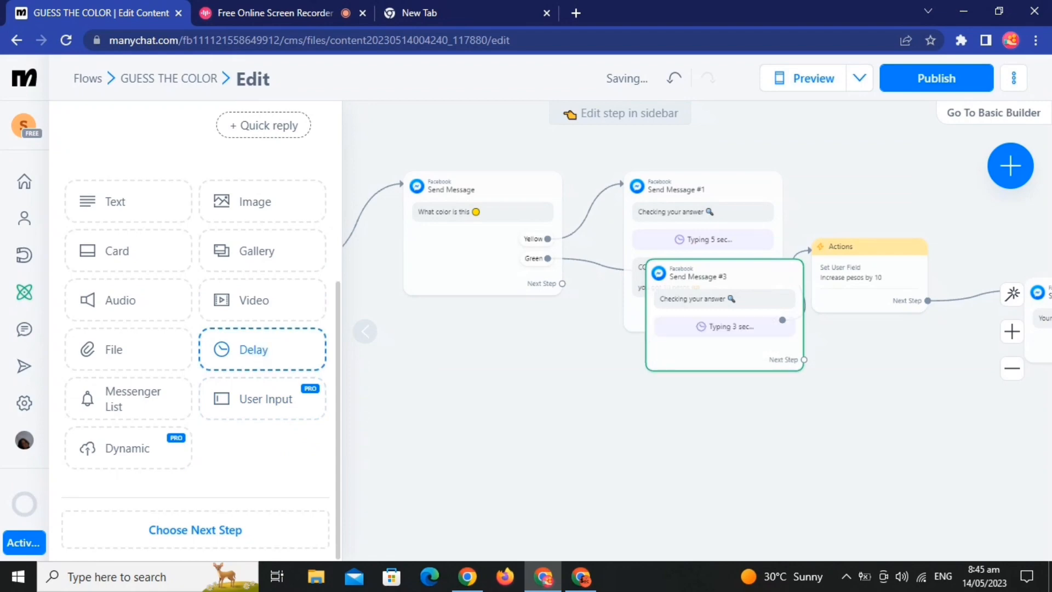
pyautogui.scroll(5, 190, 322)
pyautogui.click(211, 357)
pyautogui.click(359, 359)
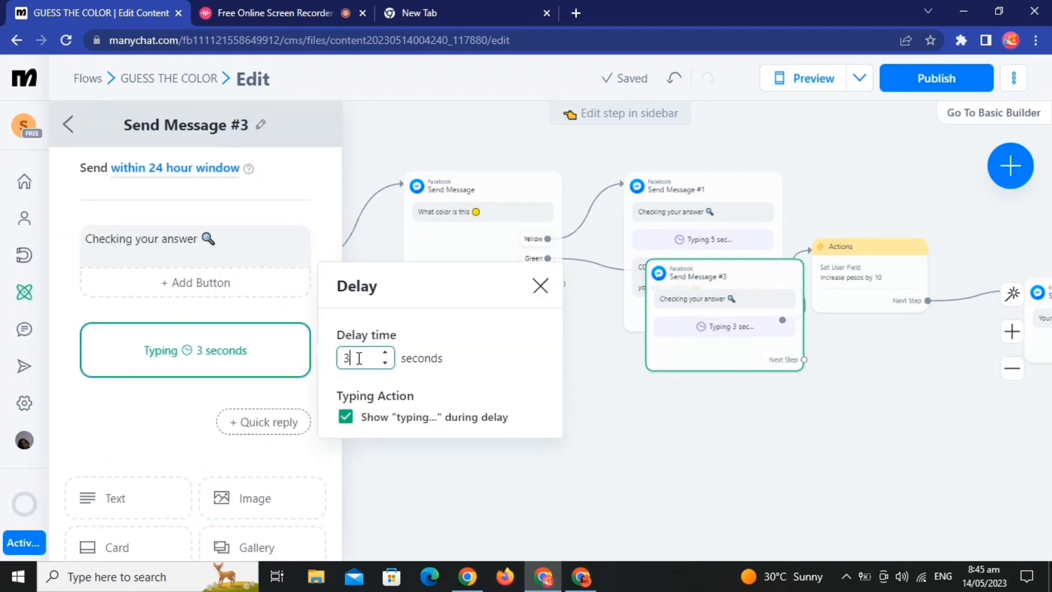
pyautogui.press('BackSpace')
pyautogui.write('1')
pyautogui.click(385, 353)
pyautogui.click(385, 353)
pyautogui.click(386, 353)
pyautogui.click(387, 353)
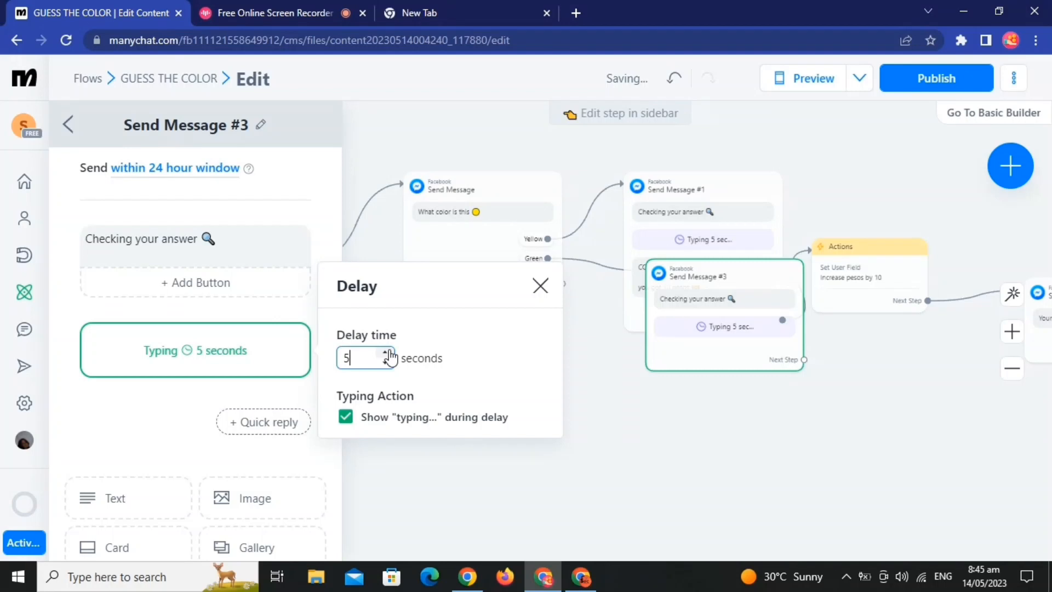
# Step: Add a text block after the delay reading "INCORRECT BETTER LUCK NEXT TIME" with a smiling emoji
pyautogui.click(129, 500)
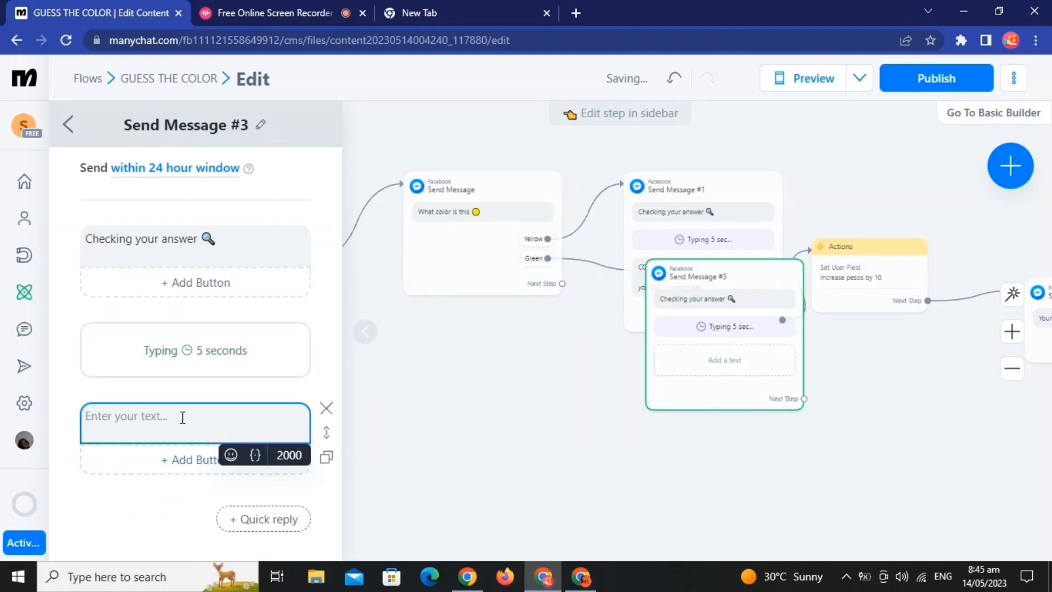
pyautogui.write('INCORRECT BETTER')
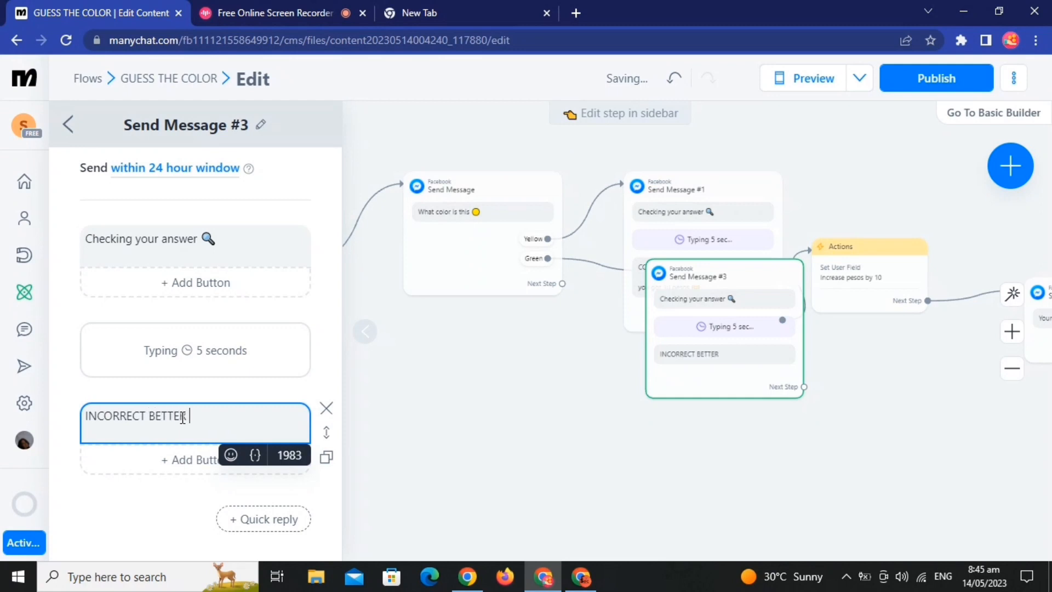
pyautogui.write(' LUCK NEXT TIME')
pyautogui.click(230, 455)
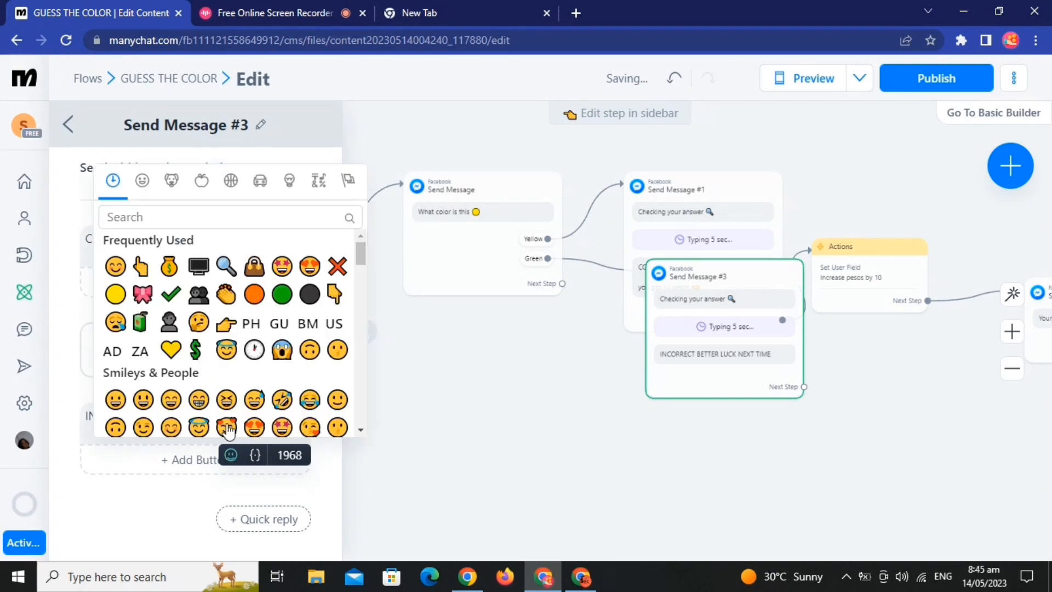
pyautogui.click(130, 280)
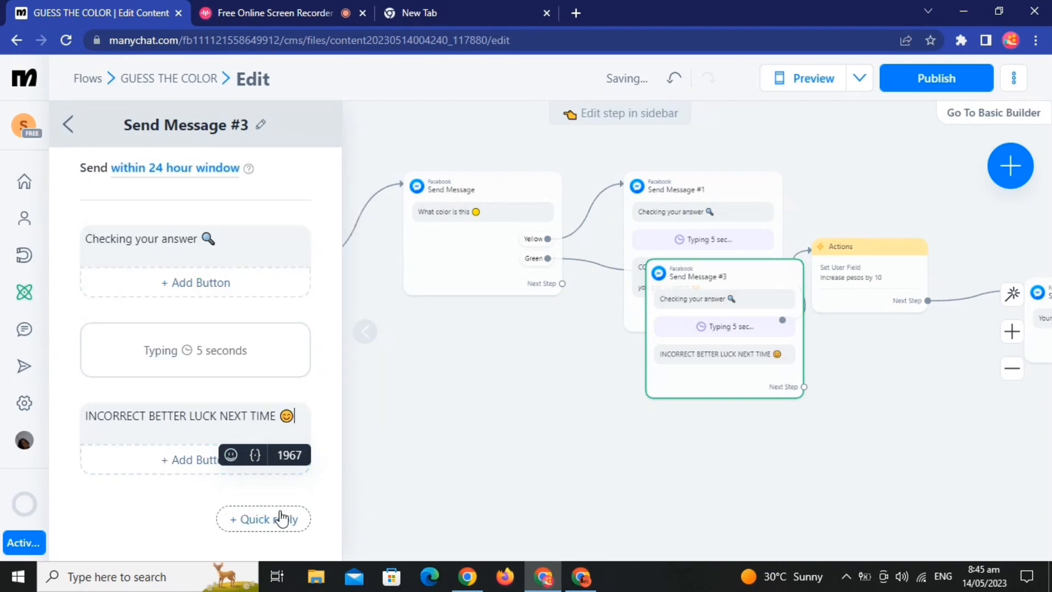
pyautogui.scroll(-7, 282, 517)
pyautogui.click(231, 539)
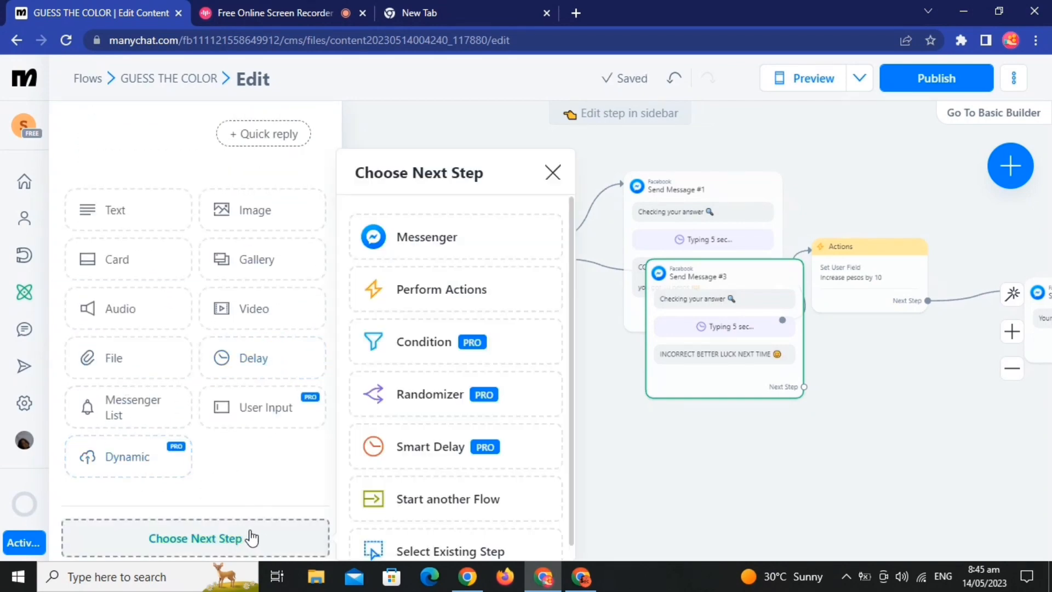
pyautogui.scroll(-1, 455, 356)
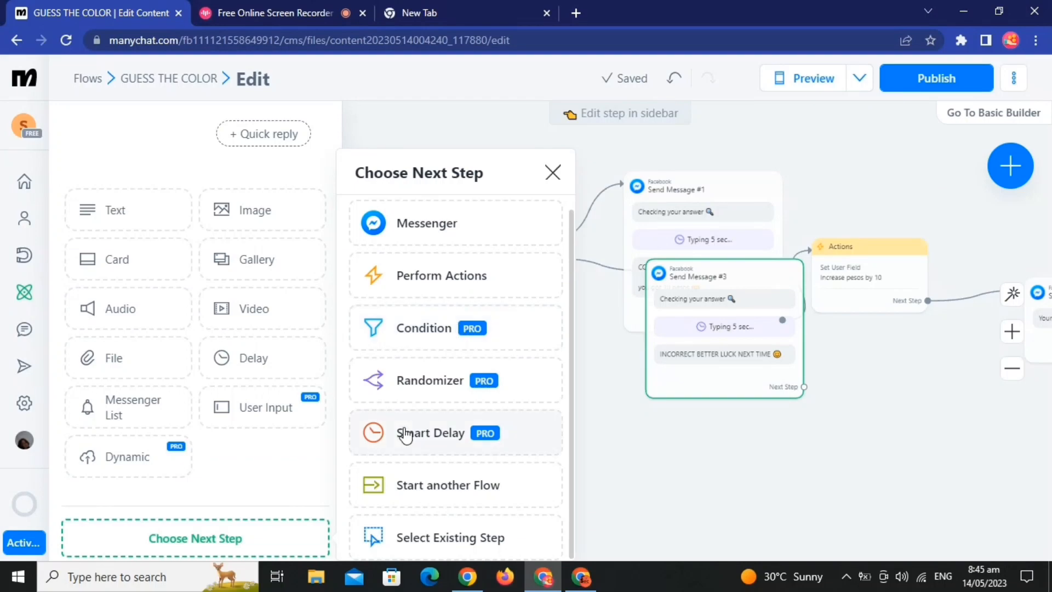
pyautogui.click(474, 535)
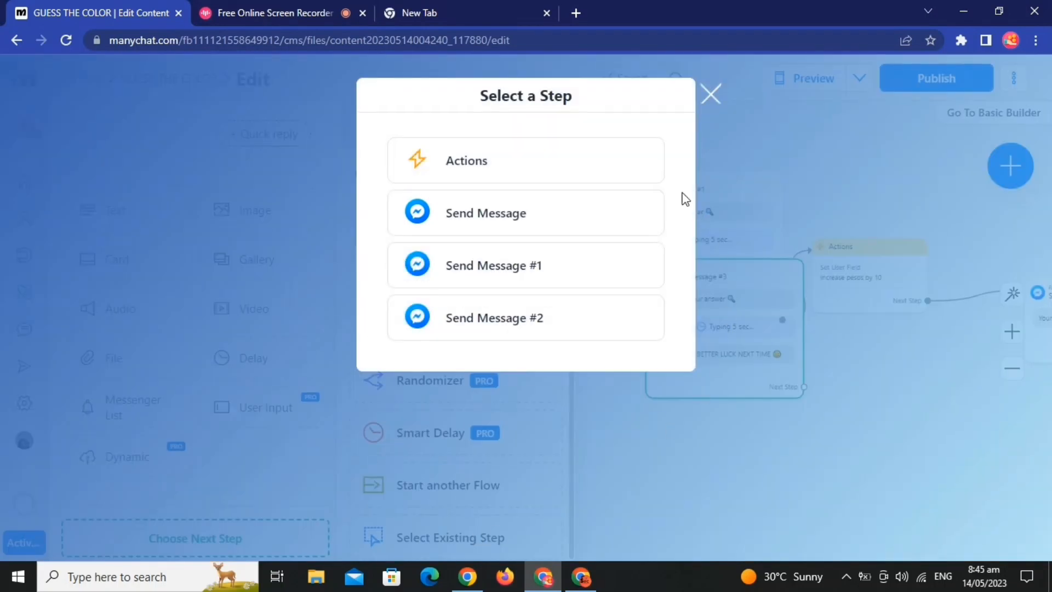
pyautogui.click(711, 94)
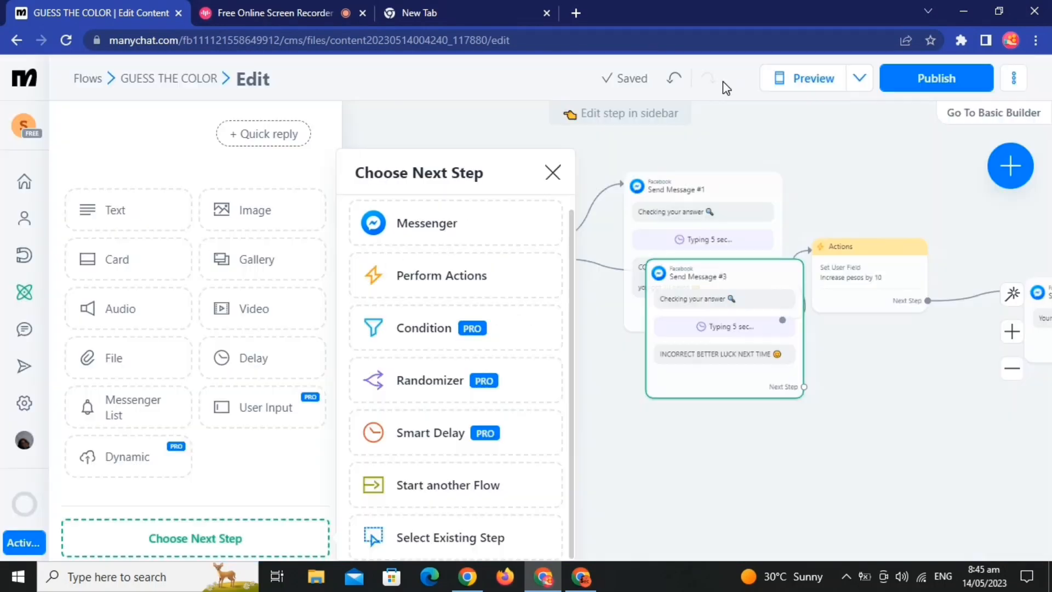
# Step: Move the incorrect-answer message below the correct-answer one and link its next step to the "Your new balance is" message
pyautogui.click(681, 486)
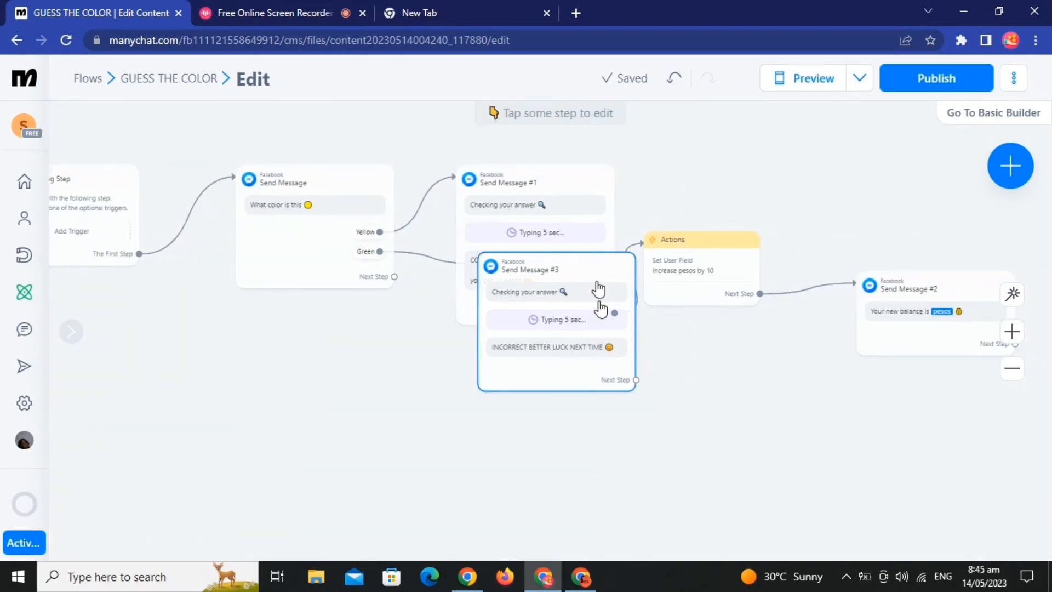
pyautogui.moveTo(599, 298); pyautogui.dragTo(489, 428)
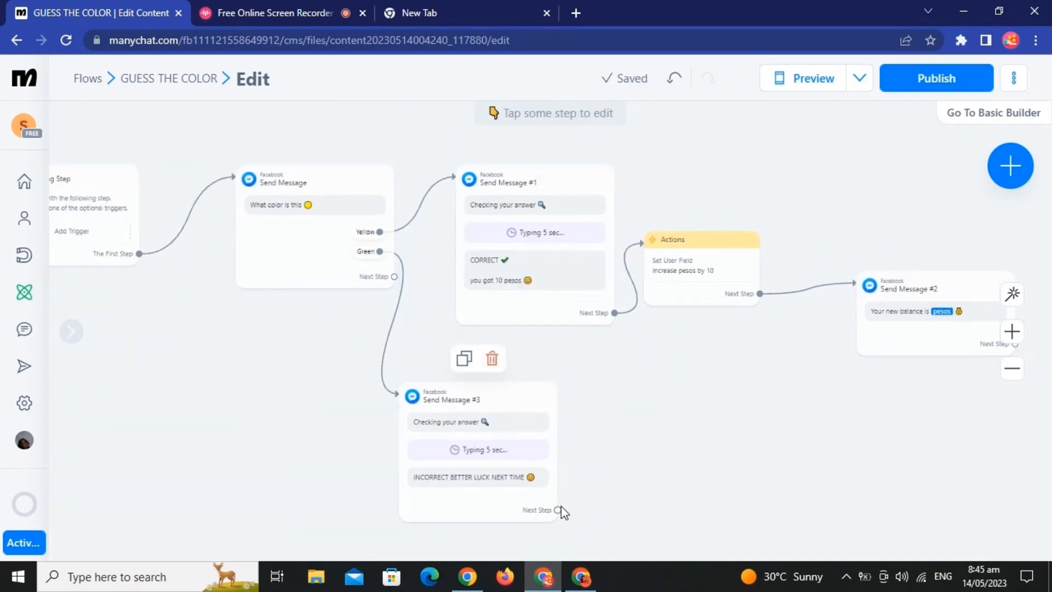
pyautogui.moveTo(557, 510); pyautogui.dragTo(900, 308)
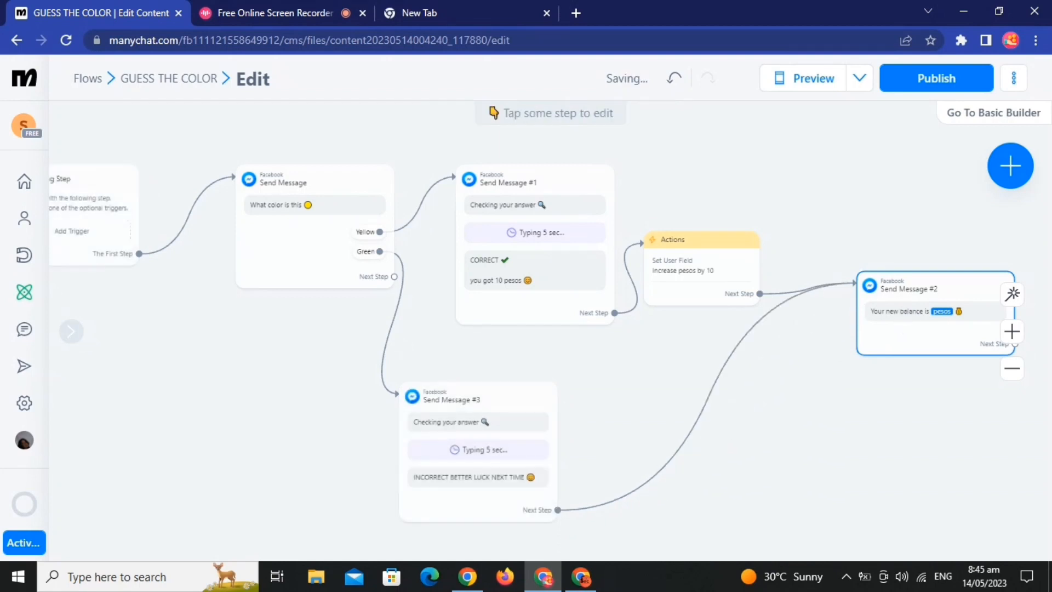
# Step: Add a quick reply labelled "Next" to the "Your new balance is" message
pyautogui.moveTo(851, 451); pyautogui.dragTo(816, 388)
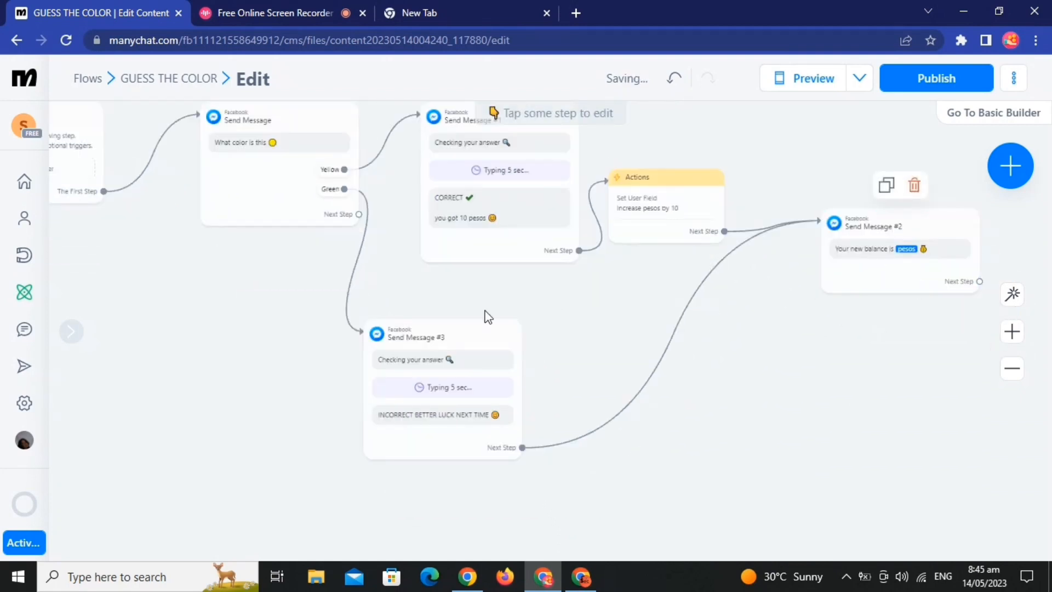
pyautogui.click(914, 254)
pyautogui.click(261, 341)
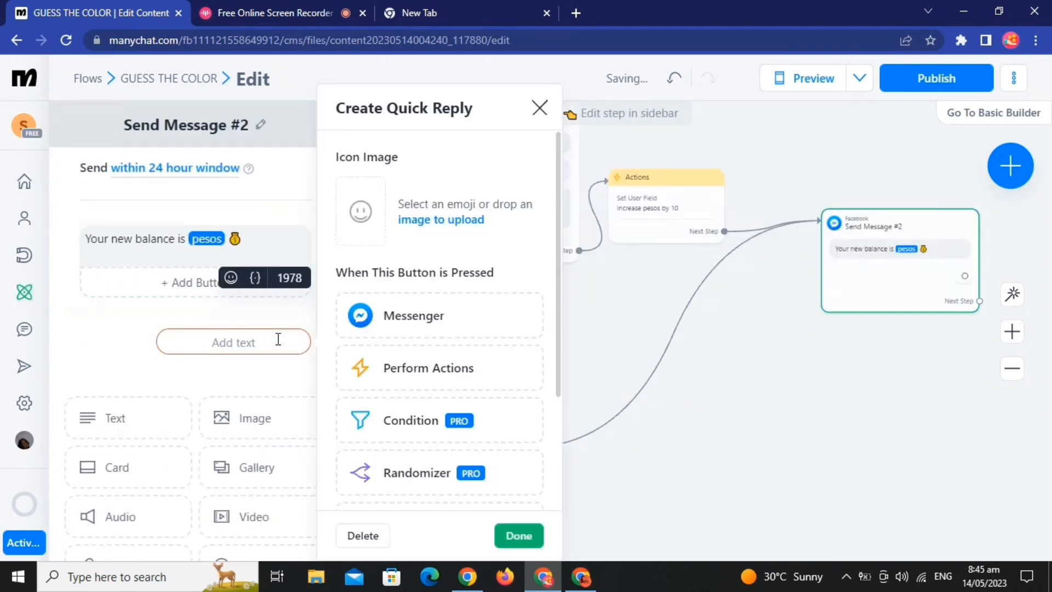
pyautogui.write('Next')
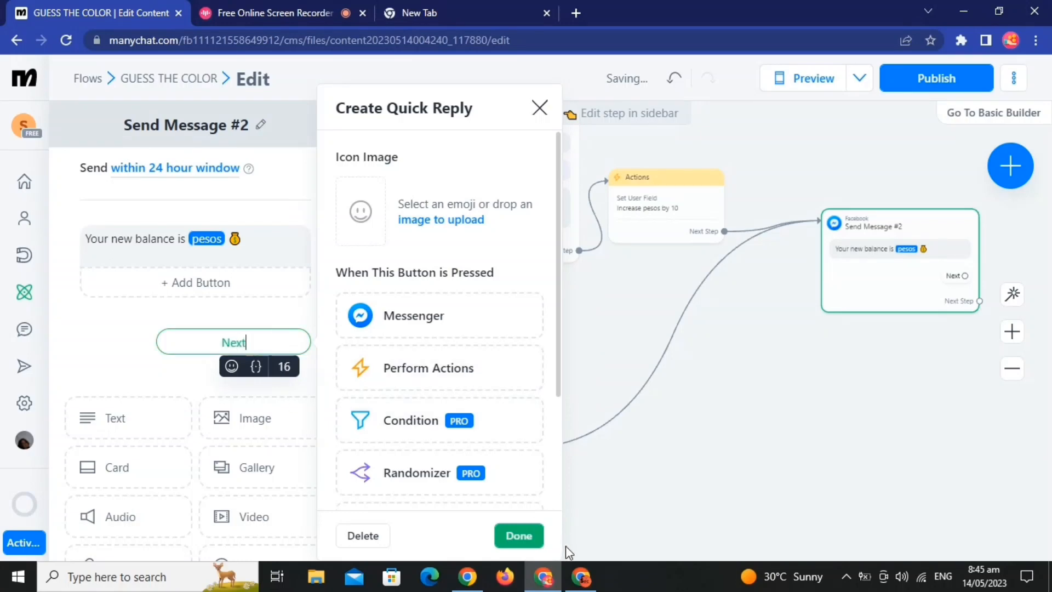
pyautogui.click(531, 533)
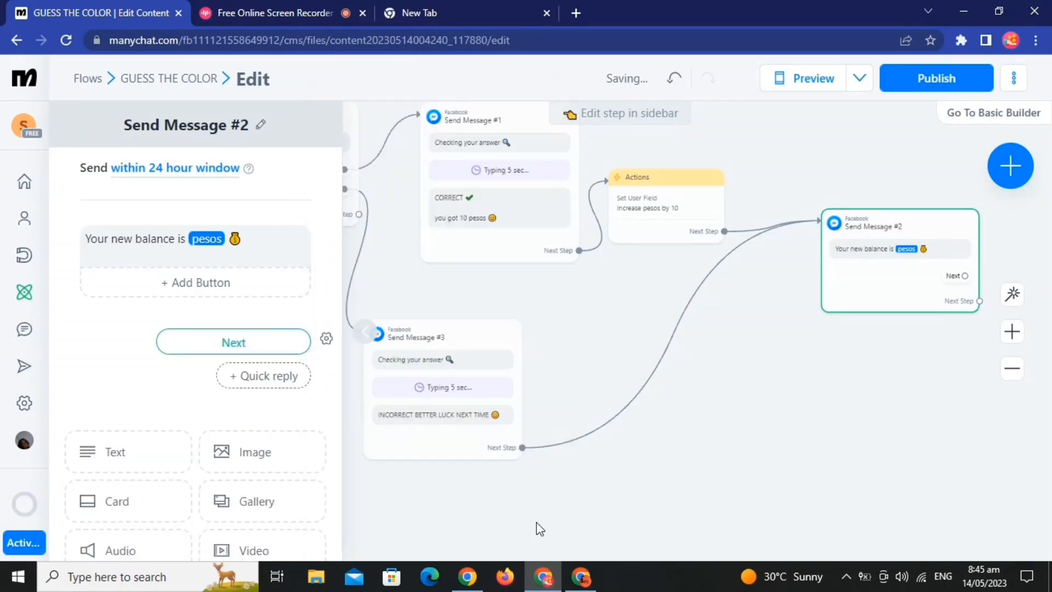
# Step: Duplicate the "What color is this" question message and place the copy just after the balance message
pyautogui.moveTo(858, 443); pyautogui.dragTo(742, 464)
pyautogui.scroll(-3, 742, 463)
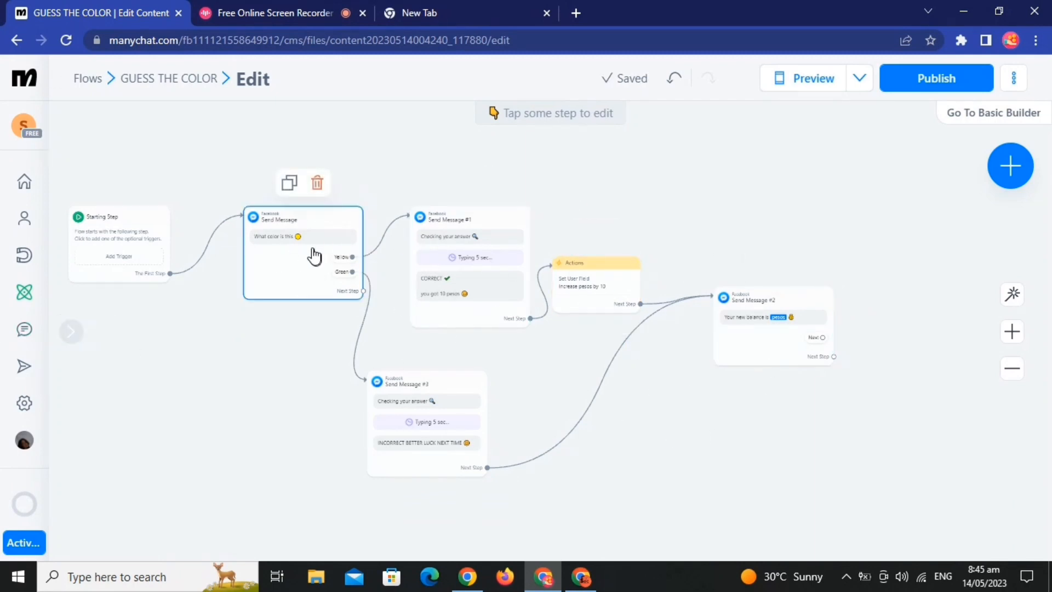
pyautogui.click(290, 186)
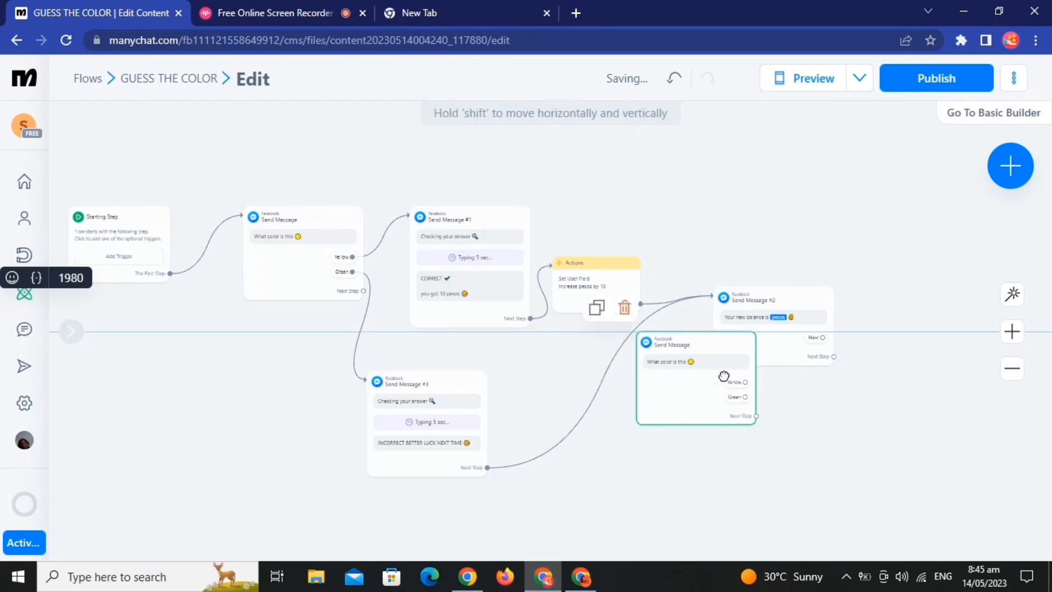
pyautogui.click(858, 307)
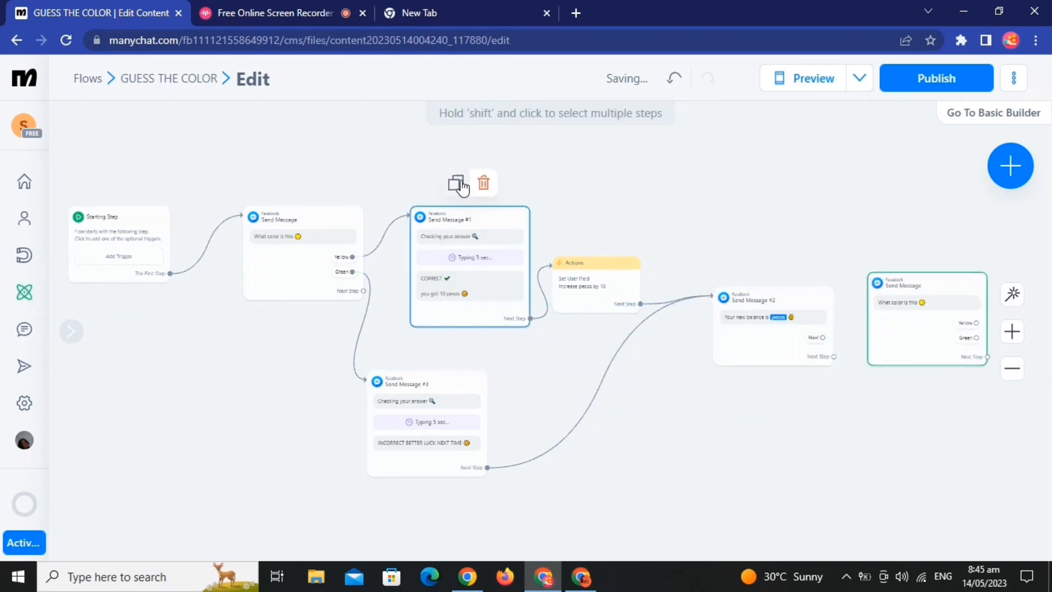
# Step: Duplicate the correct-answer and incorrect-answer messages and place both copies beyond the copied question, one above the other
pyautogui.click(457, 182)
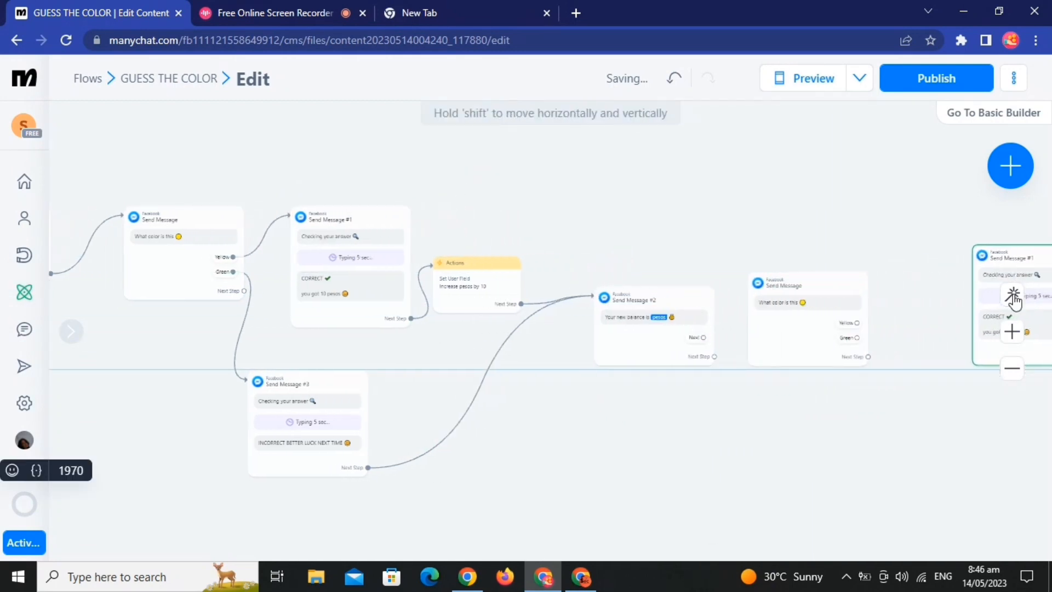
pyautogui.click(921, 278)
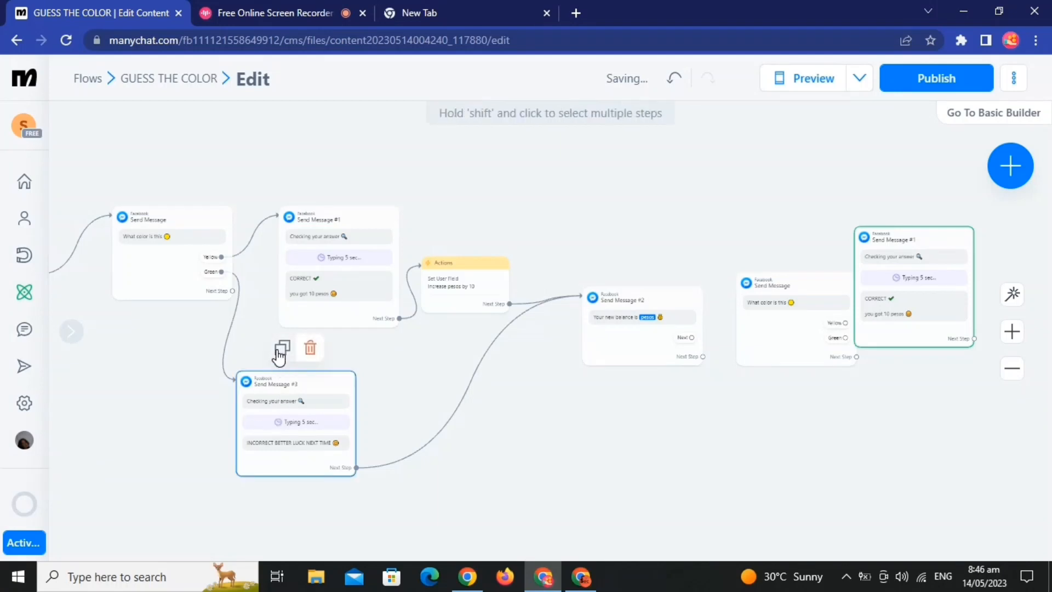
pyautogui.click(281, 349)
pyautogui.click(1001, 428)
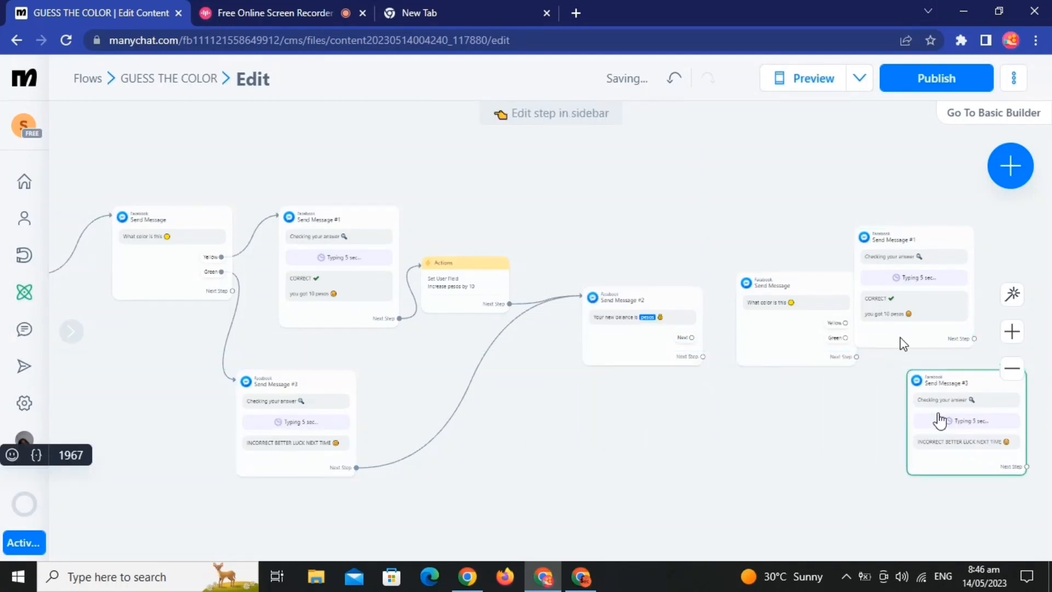
# Step: Duplicate the pesos-increase action and the balance message, and place the copies in sequence beyond the copied answer messages
pyautogui.moveTo(470, 309)
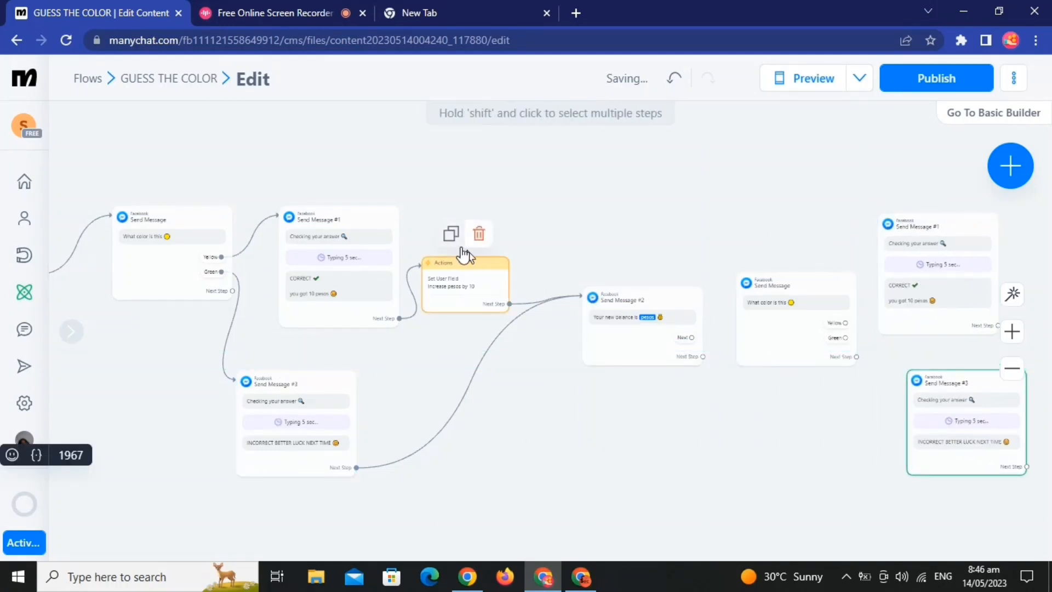
pyautogui.click(451, 234)
pyautogui.hscroll(5, 428, 428)
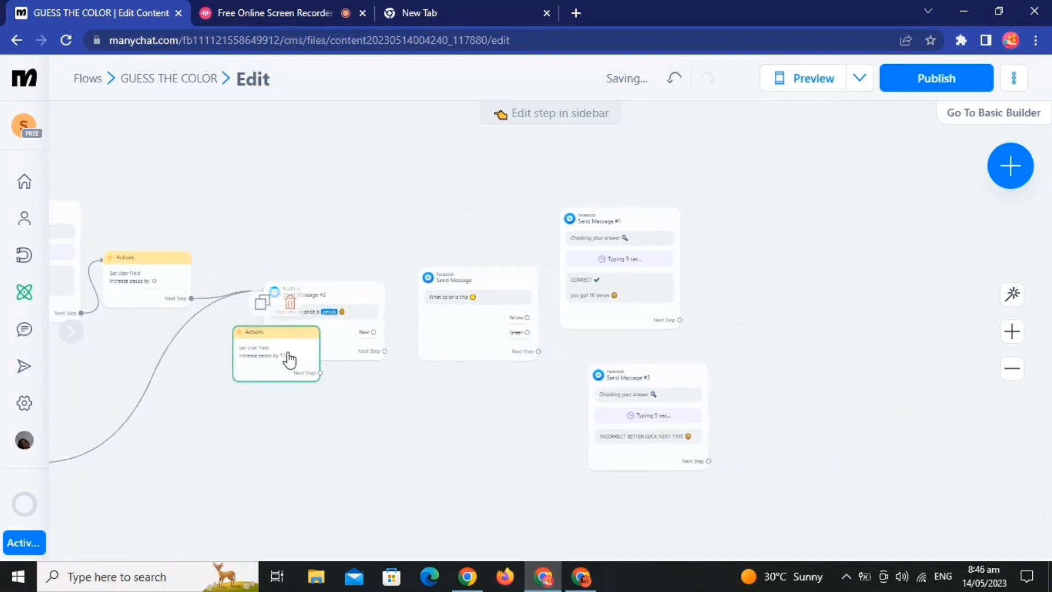
pyautogui.moveTo(290, 360); pyautogui.dragTo(861, 311)
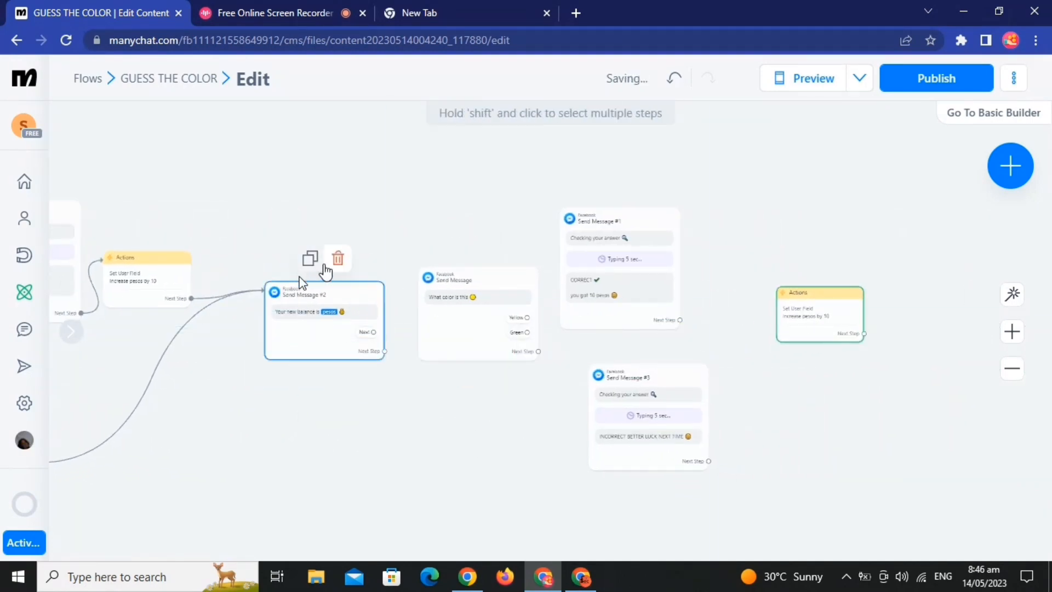
pyautogui.click(309, 259)
pyautogui.moveTo(605, 369); pyautogui.dragTo(971, 266)
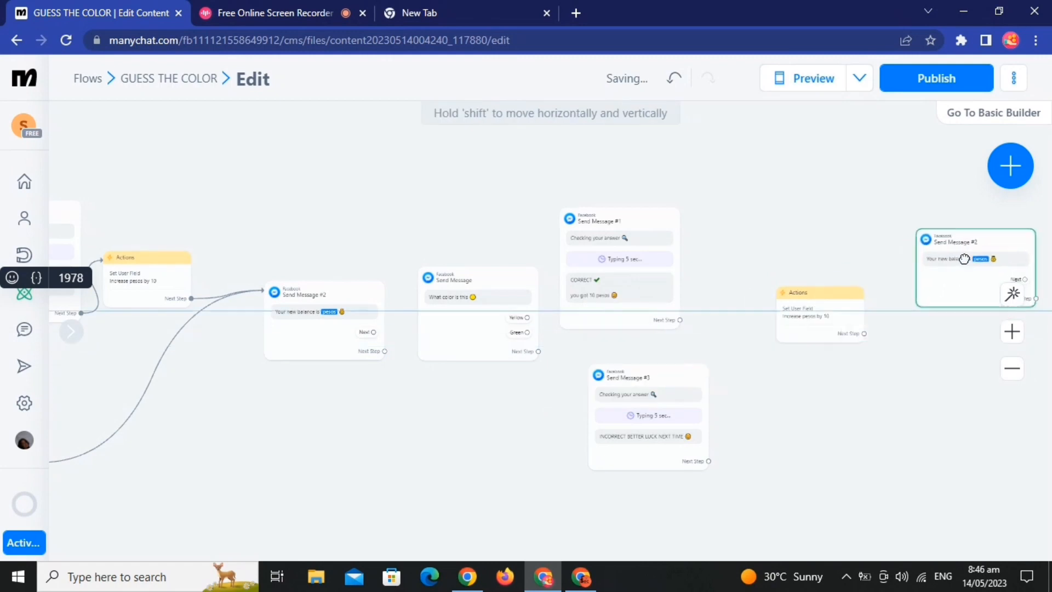
# Step: In the copied question, link Yellow to the copied correct-answer message and Green to the copied incorrect-answer message
pyautogui.moveTo(528, 318); pyautogui.dragTo(602, 282)
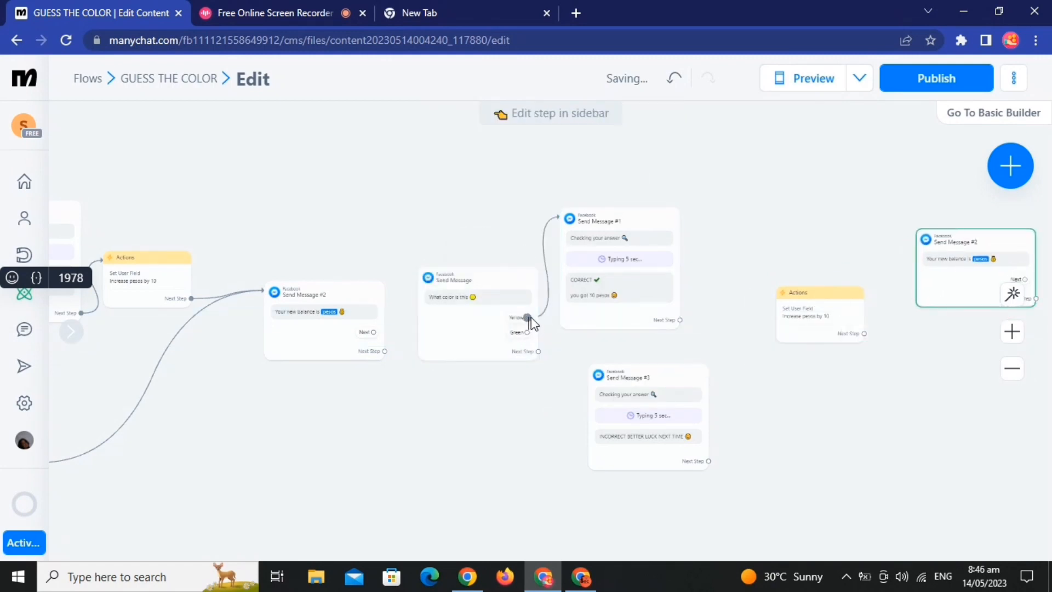
pyautogui.moveTo(529, 332); pyautogui.dragTo(430, 336)
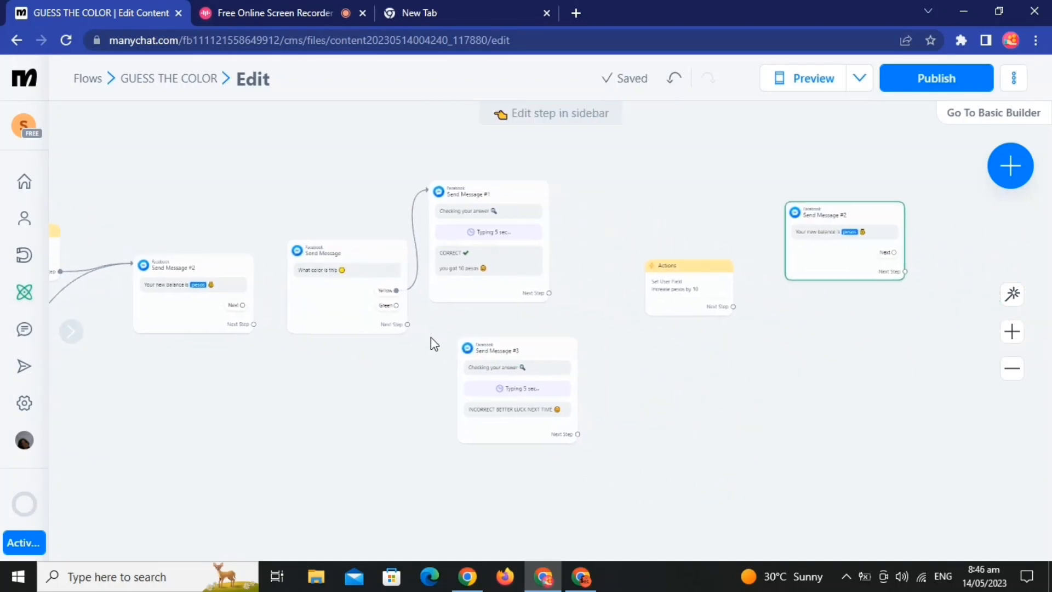
pyautogui.click(395, 305)
pyautogui.click(477, 362)
# Step: Link the copied correct-answer message to the copied pesos-increase action, and that action to the copied balance message
pyautogui.click(550, 293)
pyautogui.click(662, 291)
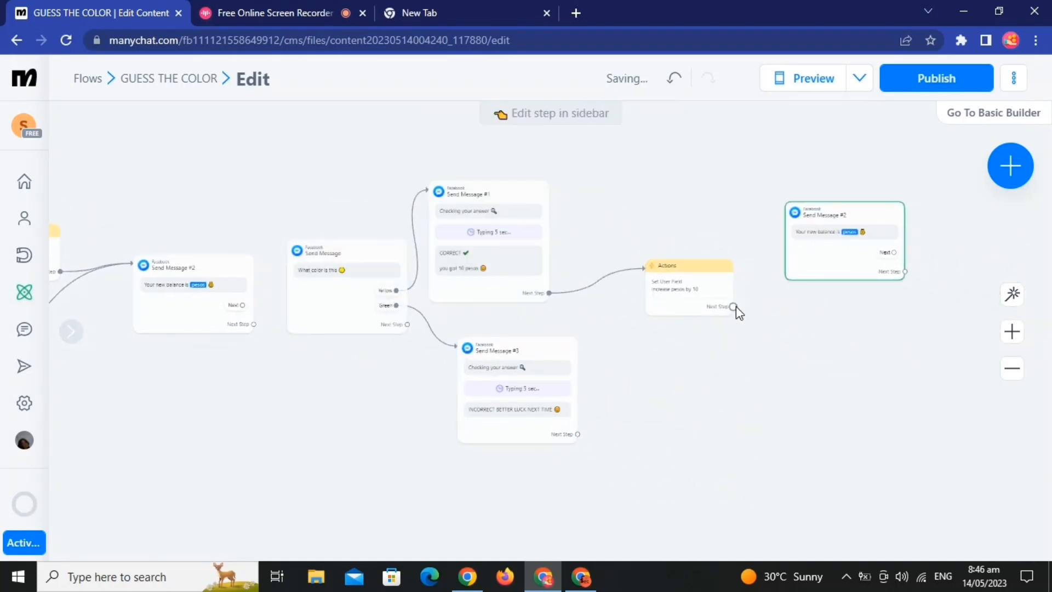
pyautogui.click(734, 306)
pyautogui.click(789, 255)
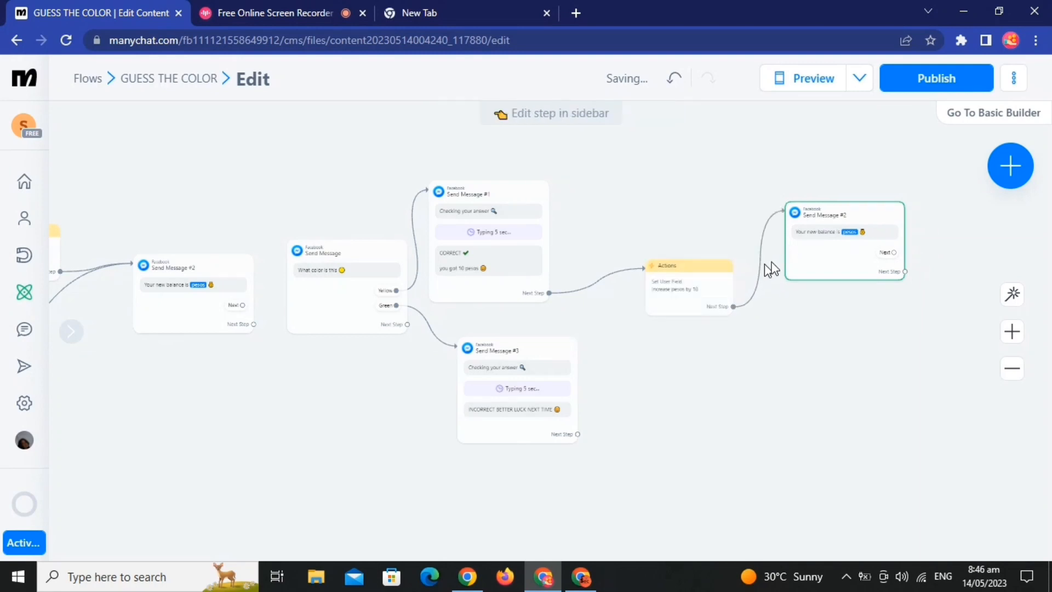
# Step: Replace the yellow emoji in the copied question with a black circle emoji
pyautogui.click(358, 281)
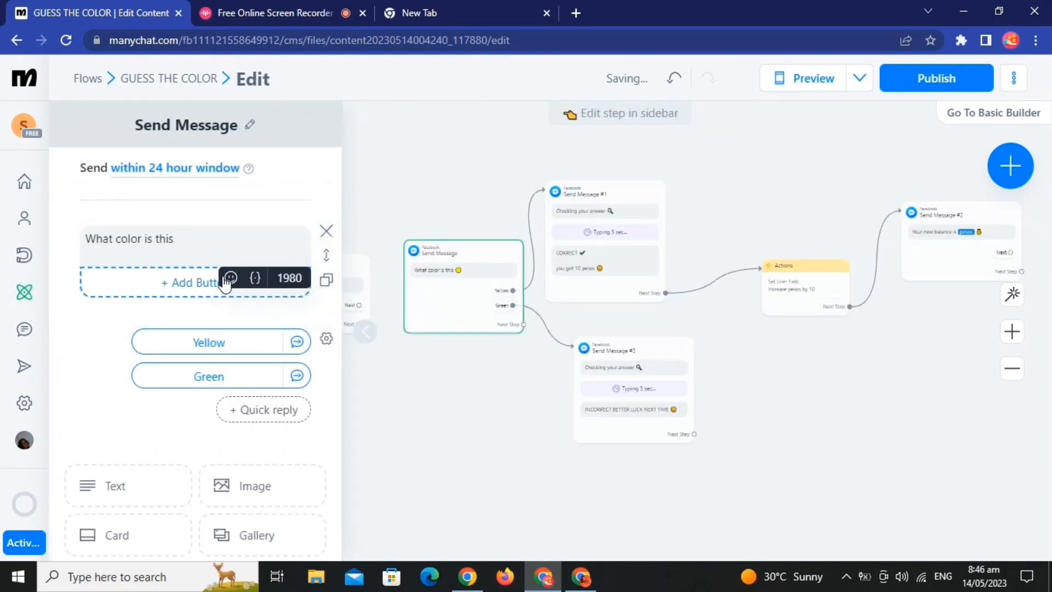
pyautogui.click(231, 279)
pyautogui.click(310, 426)
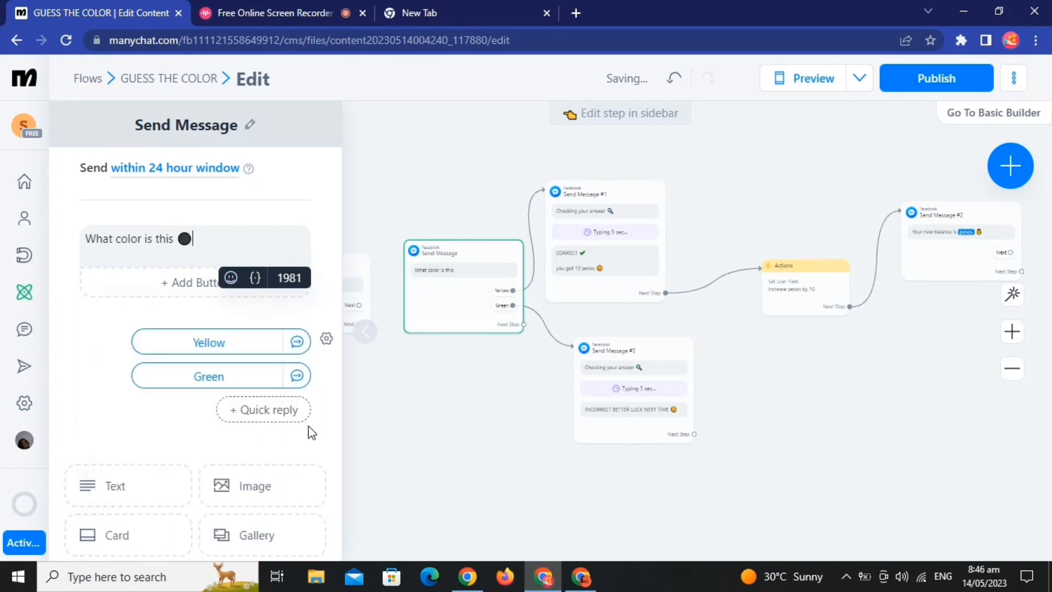
# Step: Rename the copied question's Green quick reply to "Black" and its Yellow quick reply to "WHITE"
pyautogui.click(237, 373)
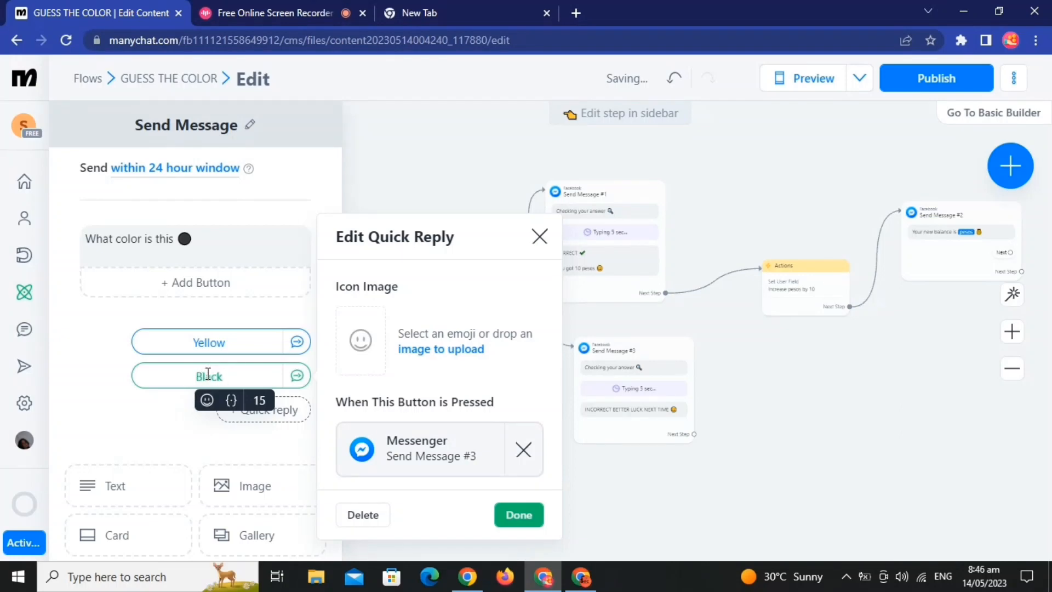
pyautogui.click(237, 337)
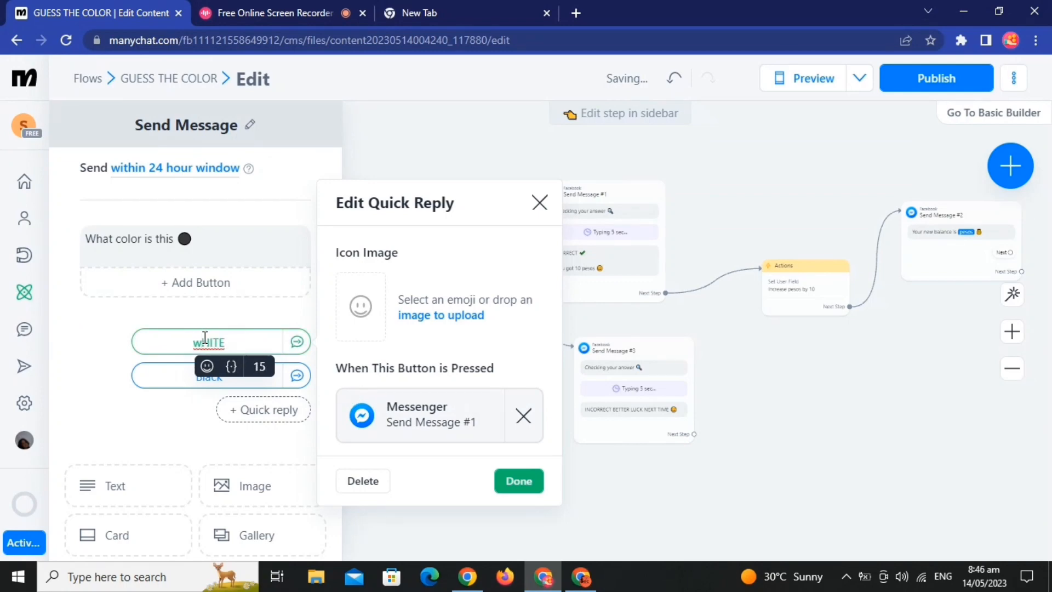
pyautogui.click(519, 481)
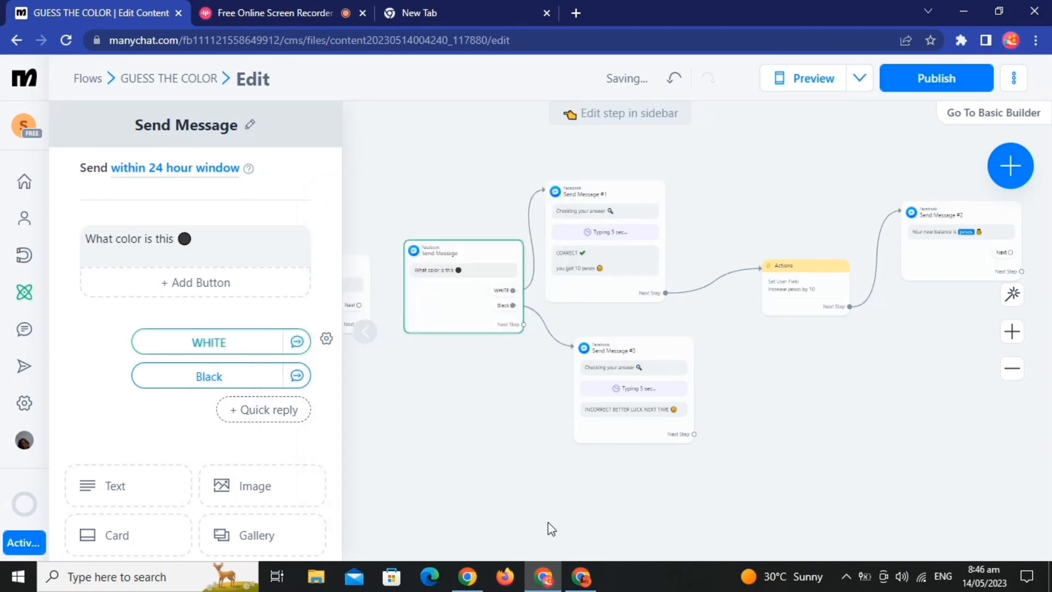
# Step: Swap the copied question's links so Black leads to the correct-answer message and WHITE to the incorrect-answer message
pyautogui.click(550, 526)
pyautogui.moveTo(514, 305); pyautogui.dragTo(608, 268)
pyautogui.moveTo(513, 291); pyautogui.dragTo(600, 368)
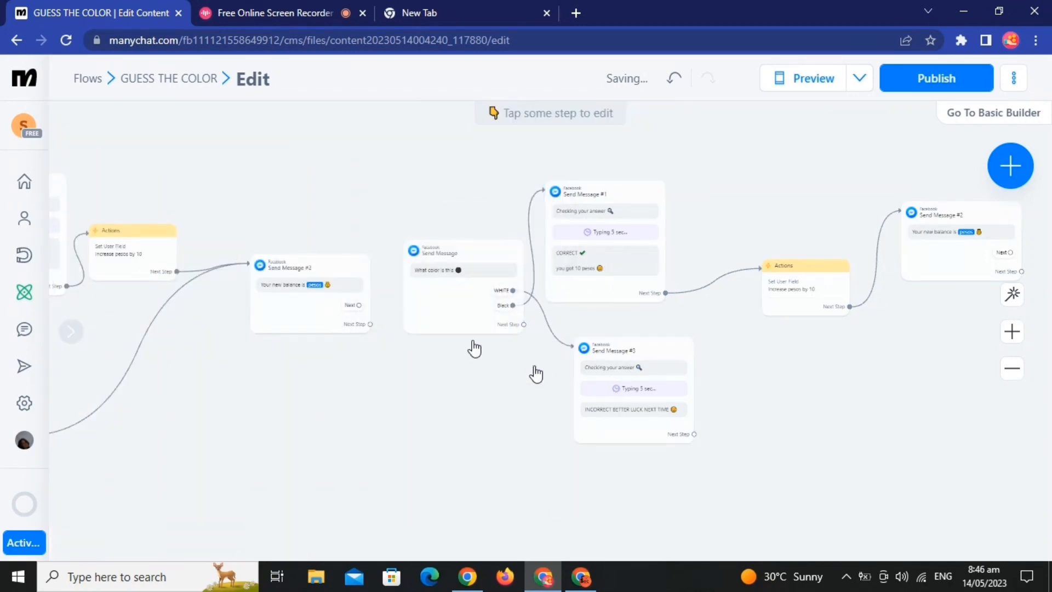
# Step: Link the first balance message's Next reply to the black-circle question, and the copied balance message's Next reply to the original yellow question
pyautogui.moveTo(359, 305); pyautogui.dragTo(438, 303)
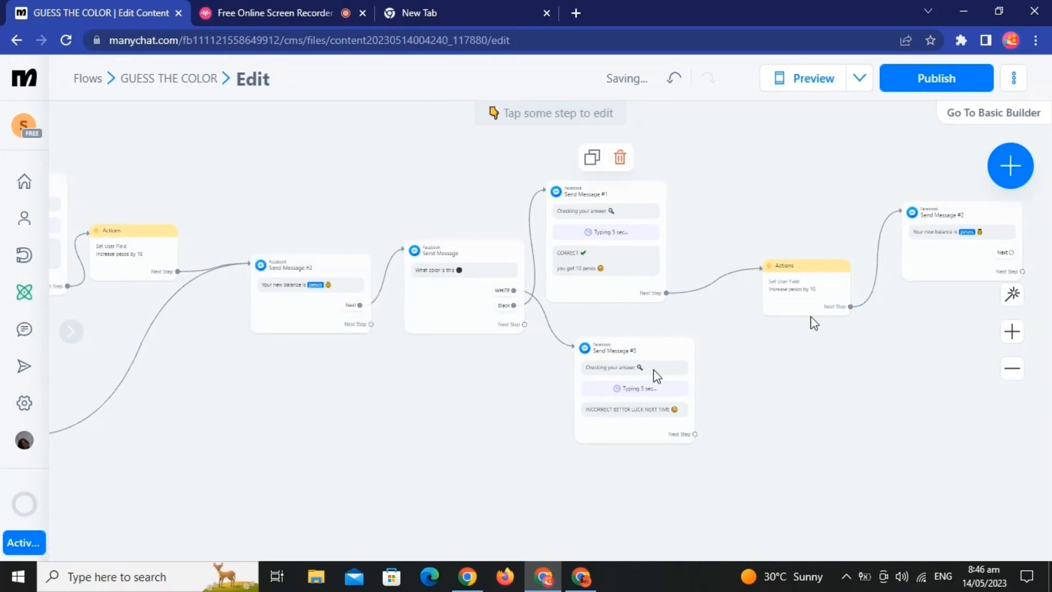
pyautogui.click(1011, 251)
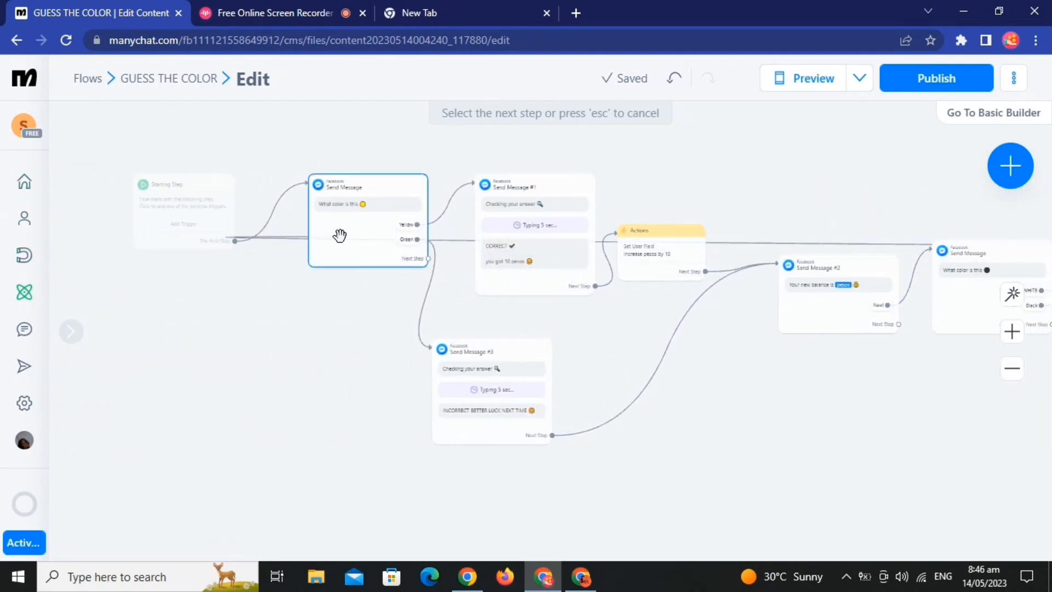
pyautogui.click(341, 232)
# Step: Publish the finished GUESS THE COLOR flow
pyautogui.scroll(3, 361, 350)
pyautogui.moveTo(359, 417); pyautogui.dragTo(349, 471)
pyautogui.moveTo(938, 450); pyautogui.dragTo(570, 451)
pyautogui.click(938, 81)
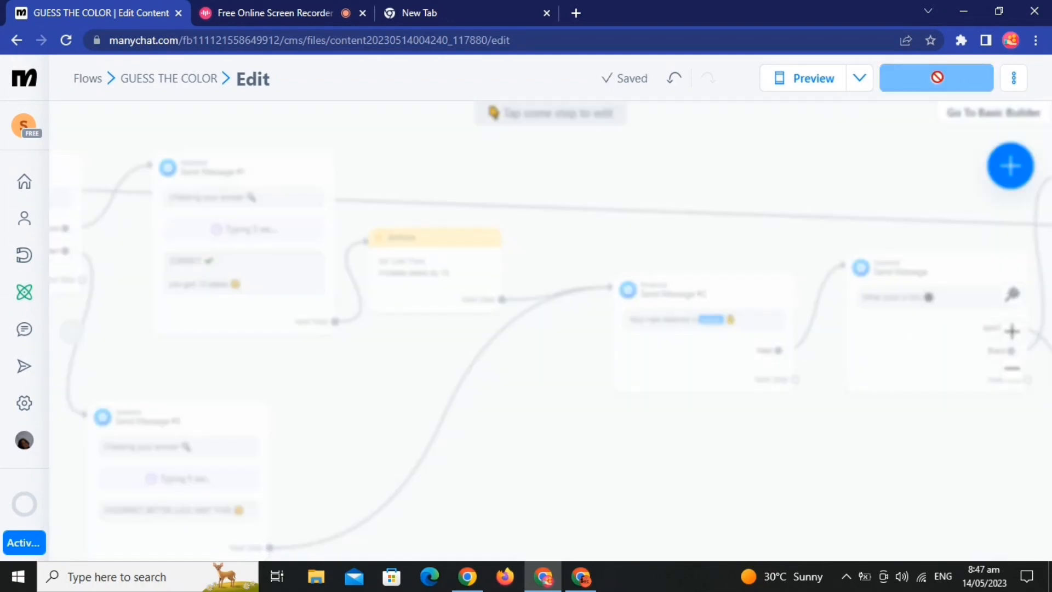